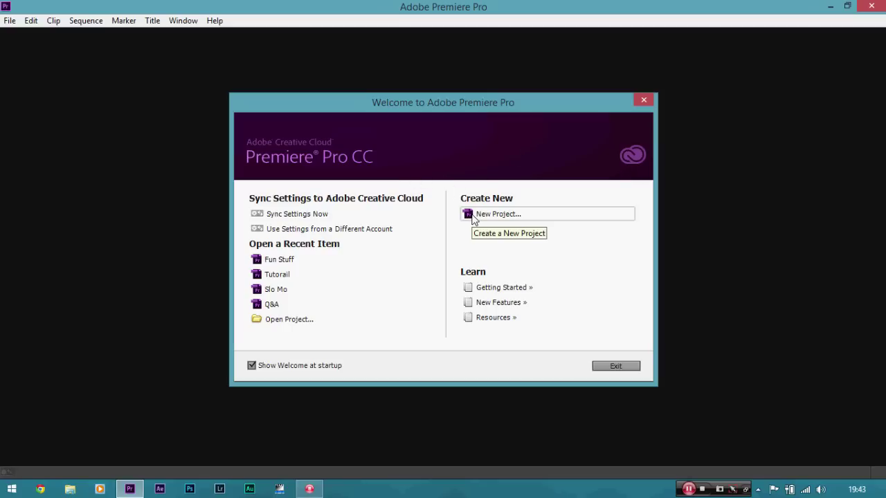
# Create a new project named 'Fuun Stuff' from the Welcome screen.
pyautogui.click(472, 215)
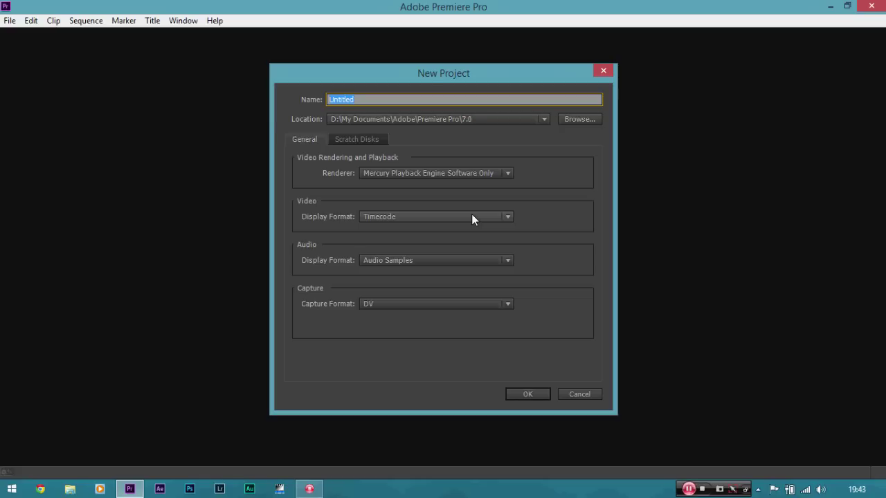
pyautogui.press('BackSpace')
pyautogui.write('Fuun Stuff')
pyautogui.click(527, 394)
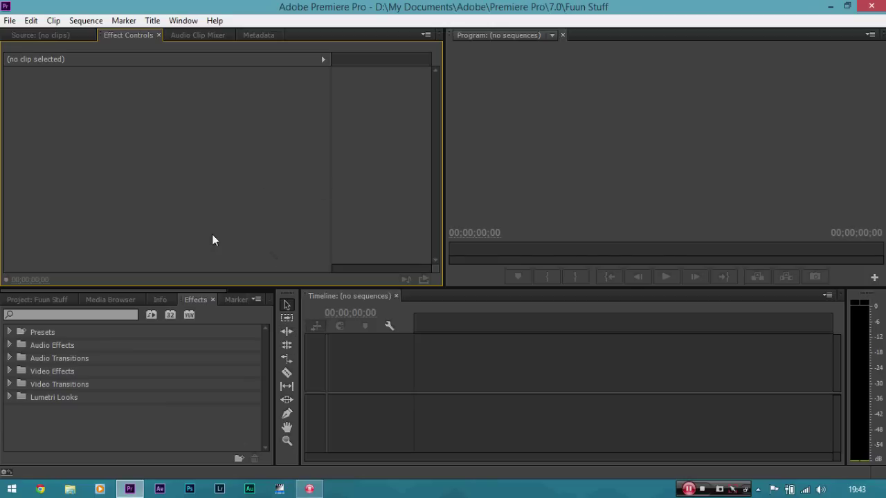
# Start a new sequence and choose the Digital SLR DSLR 1080p24 preset.
pyautogui.click(10, 20)
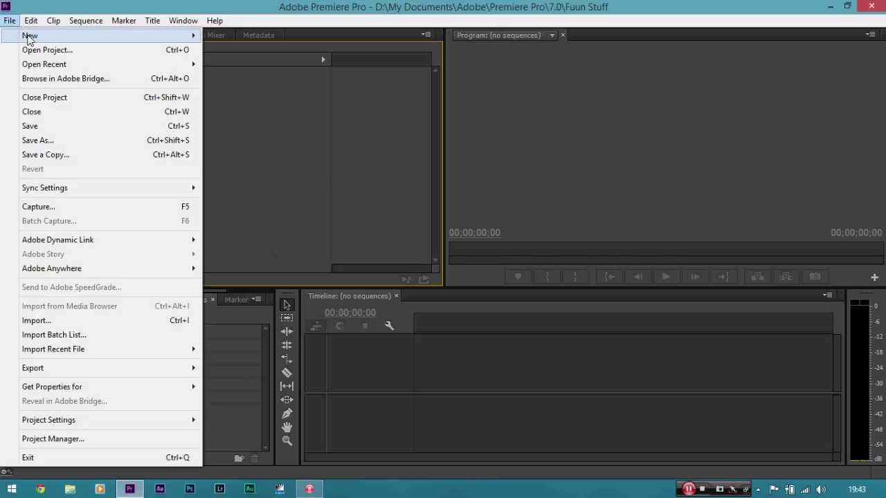
pyautogui.moveTo(29, 38)
pyautogui.click(220, 49)
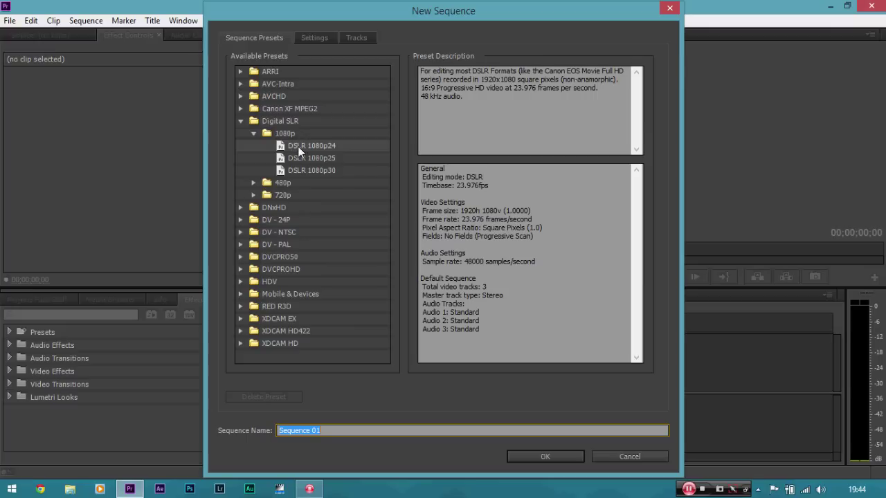
pyautogui.click(331, 145)
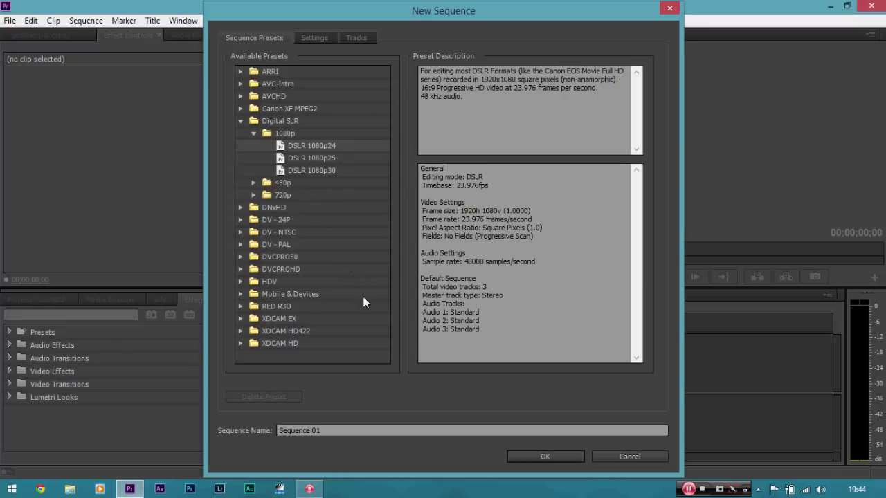
# Browse the RED R3D, RED 5K and DV - NTSC preset folders, then collapse them.
pyautogui.click(240, 307)
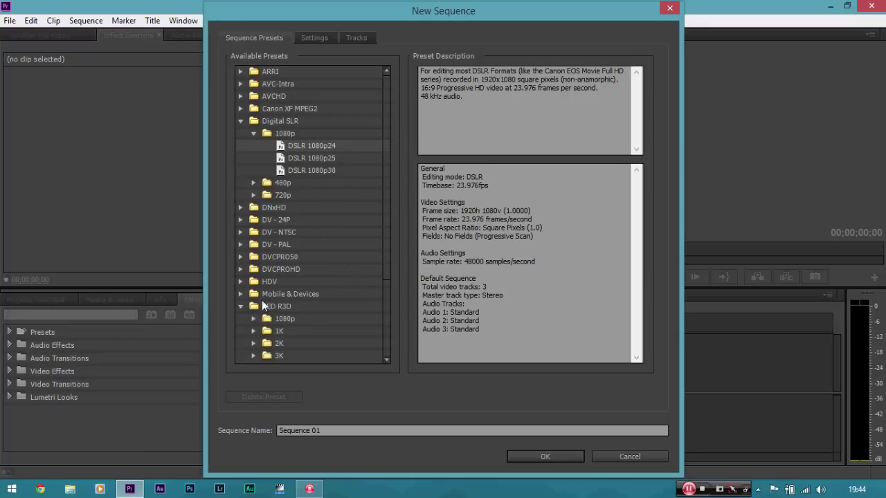
pyautogui.moveTo(386, 263); pyautogui.dragTo(375, 319)
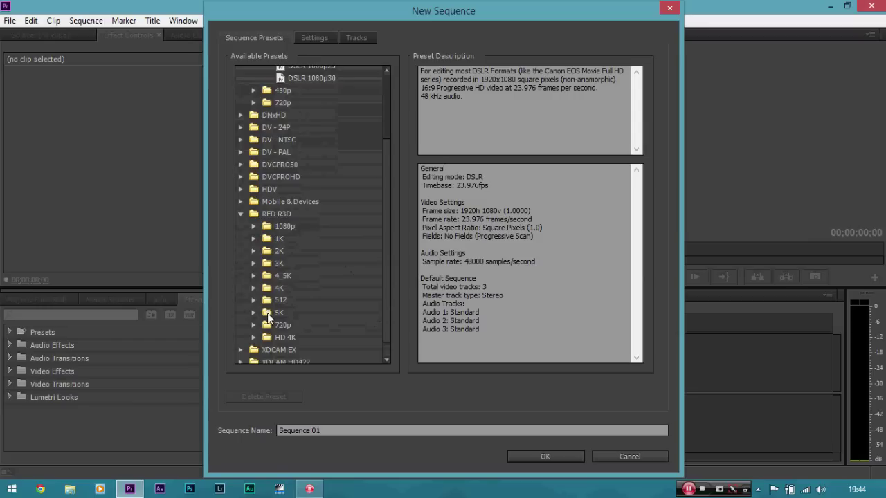
pyautogui.click(254, 313)
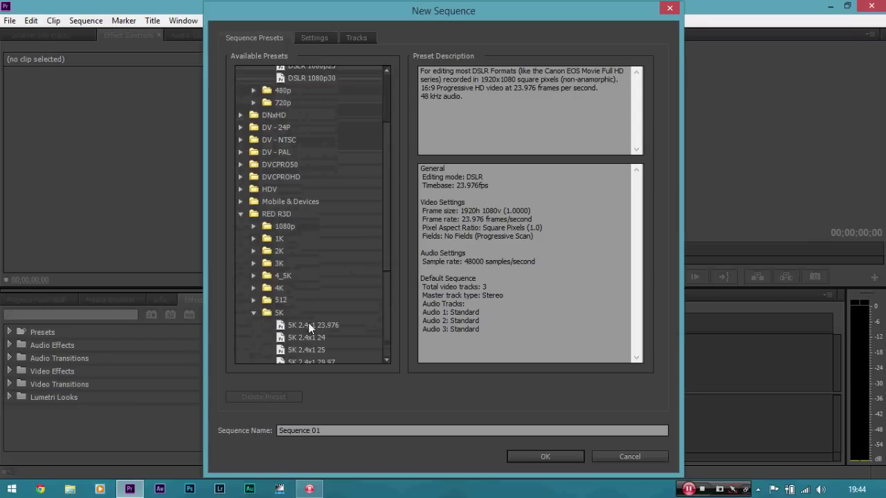
pyautogui.click(254, 313)
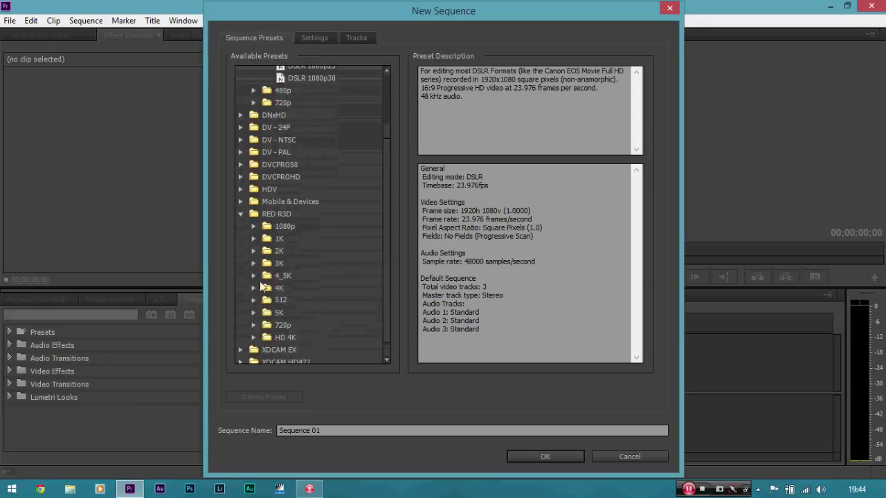
pyautogui.click(242, 215)
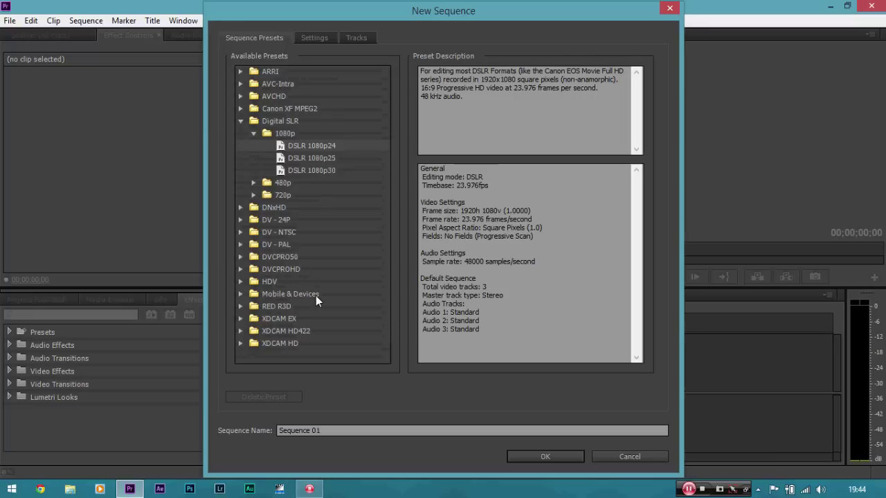
pyautogui.click(241, 233)
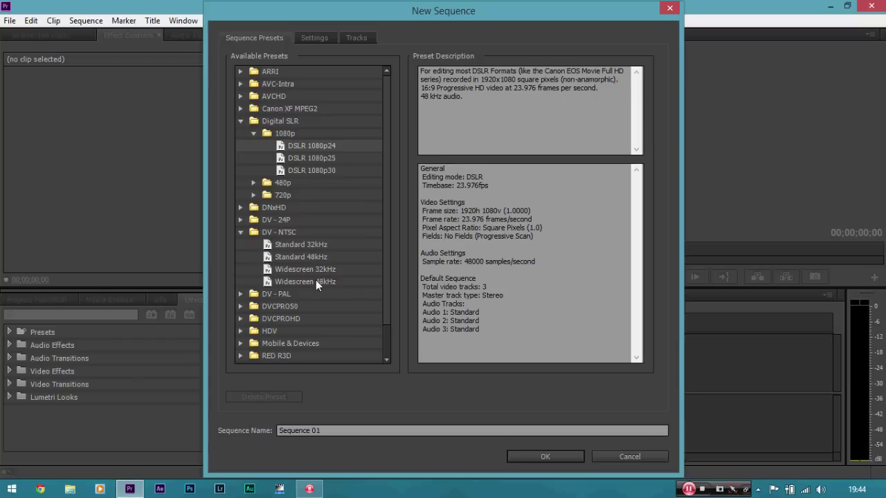
pyautogui.click(240, 232)
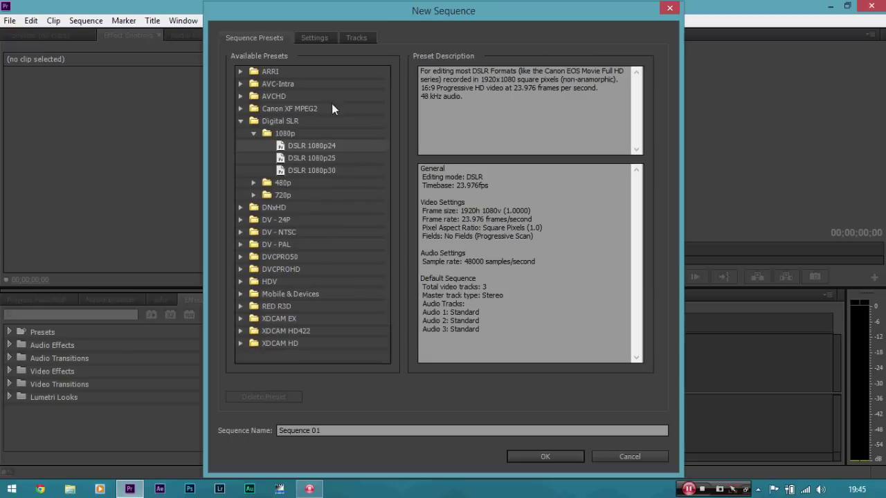
# Review the 1920x1080, 23.976 fps settings and create Sequence 01.
pyautogui.click(316, 38)
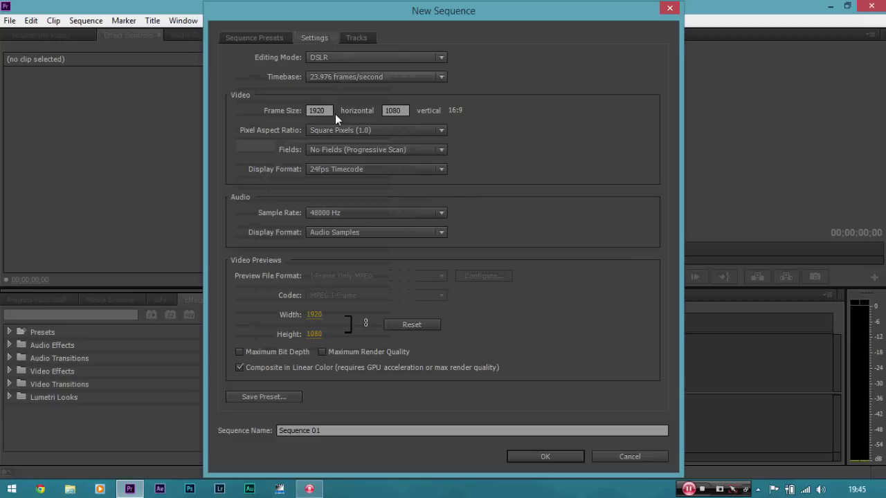
pyautogui.click(256, 38)
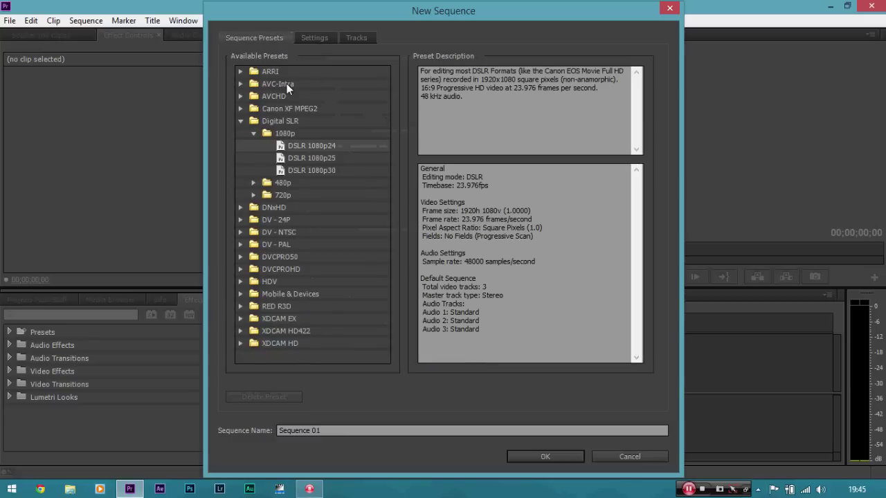
pyautogui.click(544, 457)
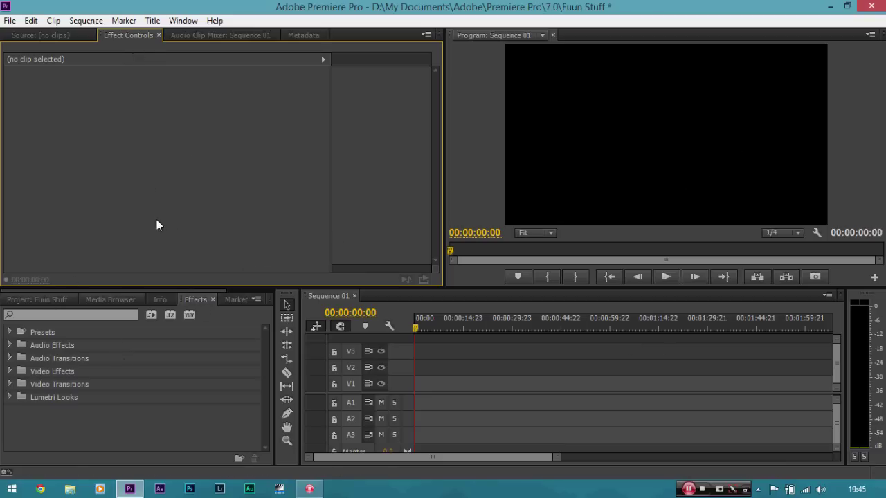
# Import _DSC5689.MOV into the project bin.
pyautogui.click(48, 299)
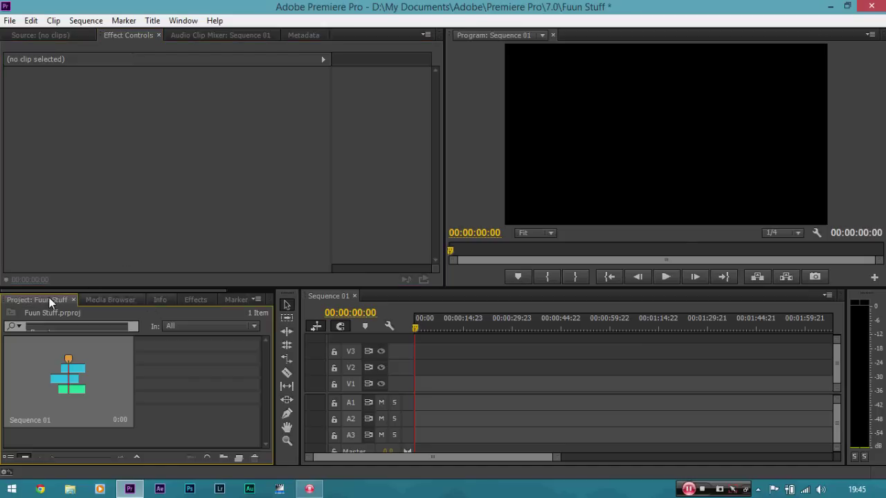
pyautogui.rightClick(179, 365)
pyautogui.click(228, 425)
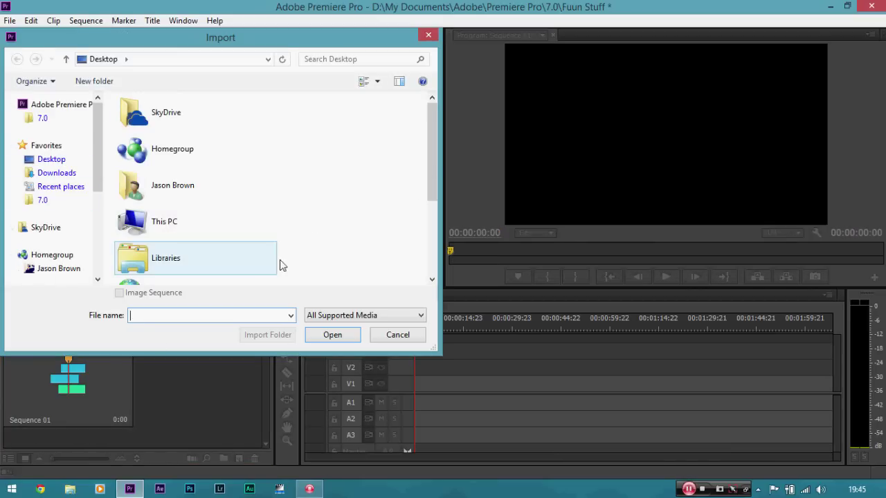
pyautogui.moveTo(431, 169); pyautogui.dragTo(430, 242)
pyautogui.doubleClick(186, 196)
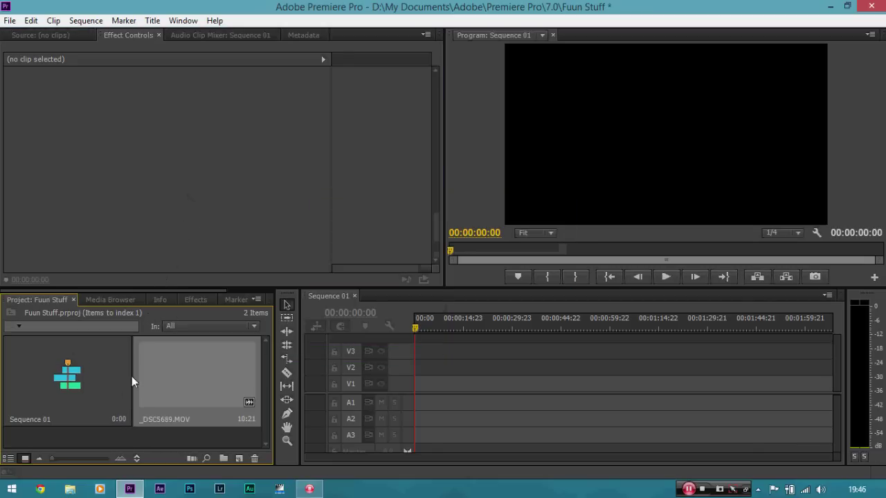
# Place the _DSC5689.MOV clip at the start of Sequence 01 and select it.
pyautogui.moveTo(178, 378); pyautogui.dragTo(391, 386)
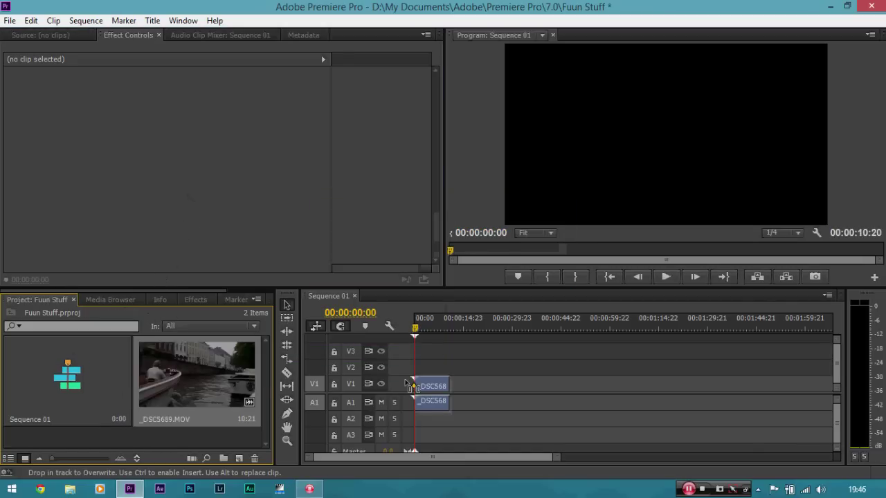
pyautogui.moveTo(408, 385); pyautogui.dragTo(444, 387)
pyautogui.click(440, 383)
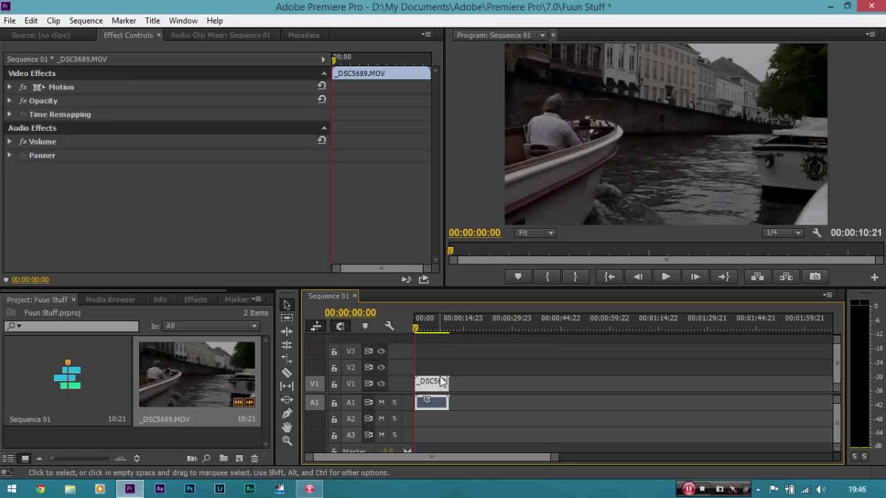
pyautogui.press('=')
pyautogui.press('=')
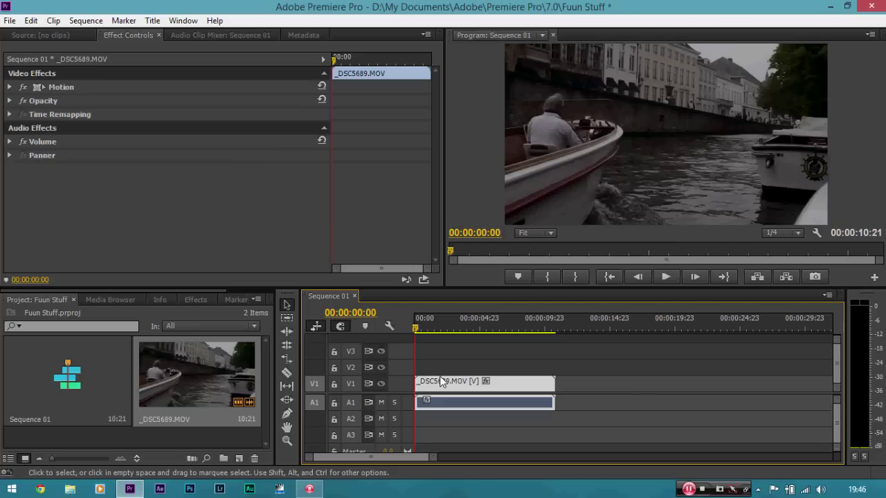
pyautogui.press('-')
pyautogui.press('-')
pyautogui.press('-')
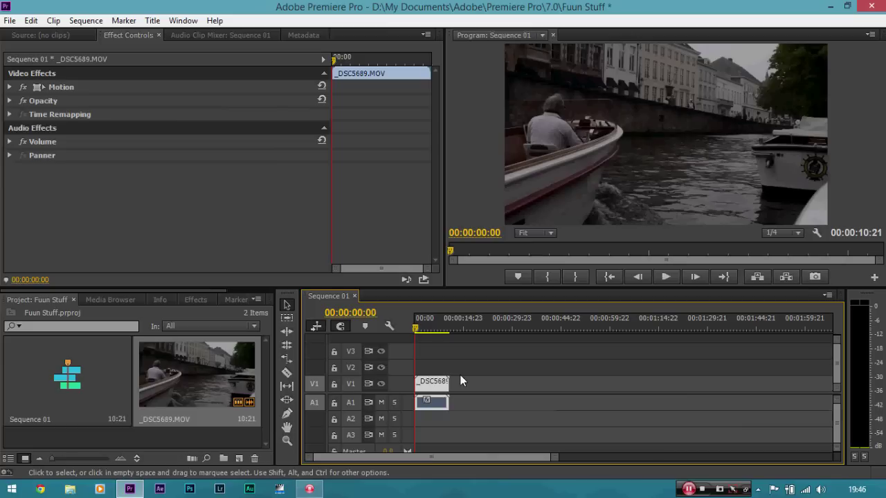
pyautogui.press('=')
pyautogui.press('=')
pyautogui.press('=')
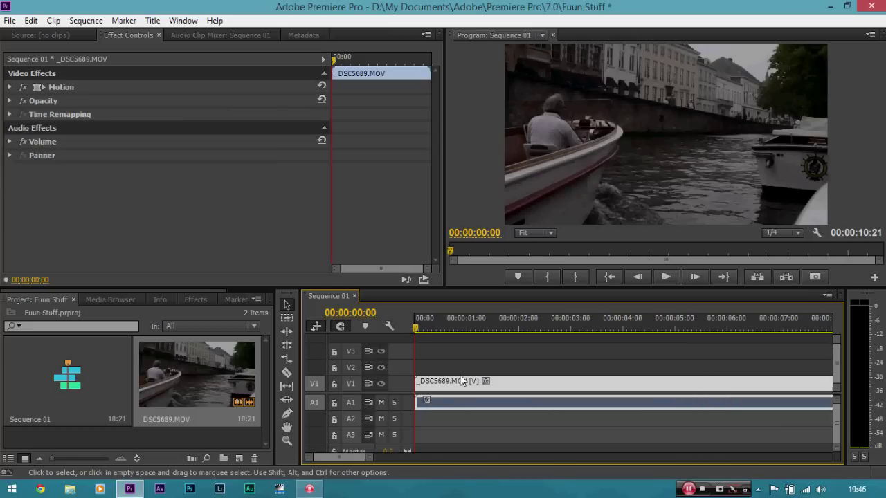
pyautogui.press('-')
pyautogui.press('-')
pyautogui.press('=')
pyautogui.press('=')
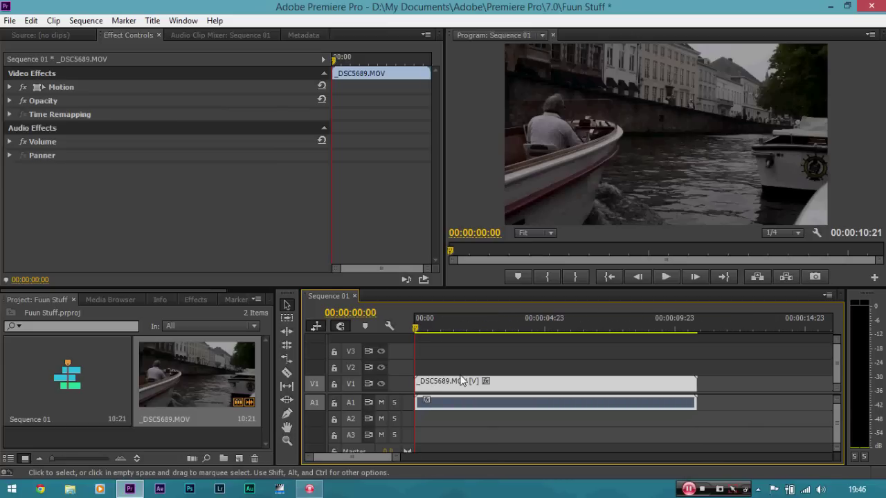
pyautogui.press('-')
pyautogui.press('=')
pyautogui.press('-')
pyautogui.press('-')
pyautogui.press('=')
pyautogui.press('=')
pyautogui.press('=')
pyautogui.press('-')
pyautogui.press('-')
pyautogui.press('-')
pyautogui.press('=')
pyautogui.press('=')
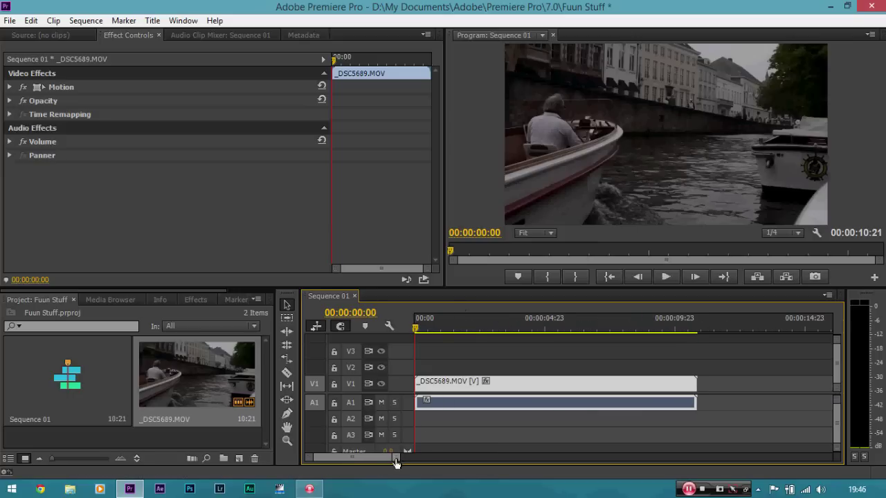
pyautogui.moveTo(408, 457); pyautogui.dragTo(512, 450)
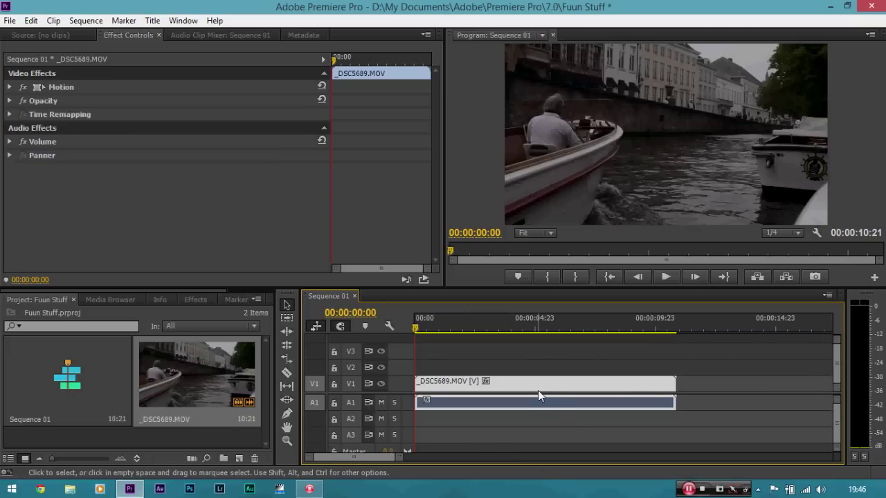
pyautogui.moveTo(418, 328); pyautogui.dragTo(394, 328)
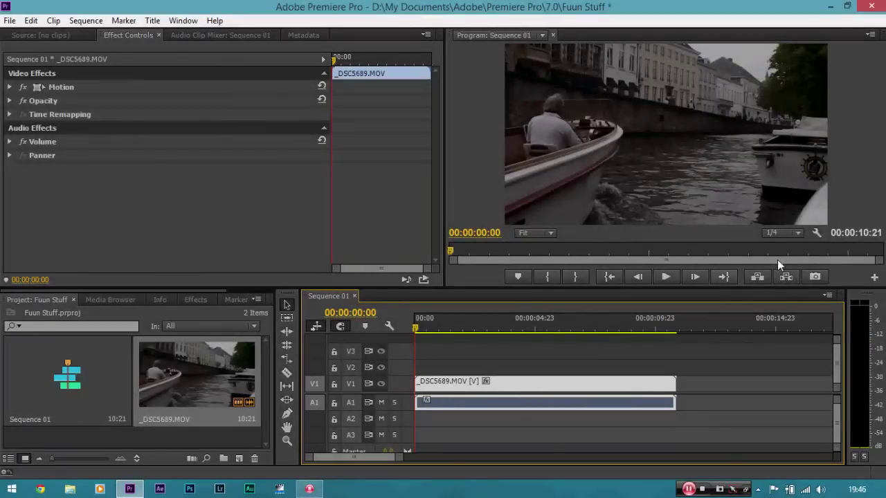
pyautogui.click(791, 233)
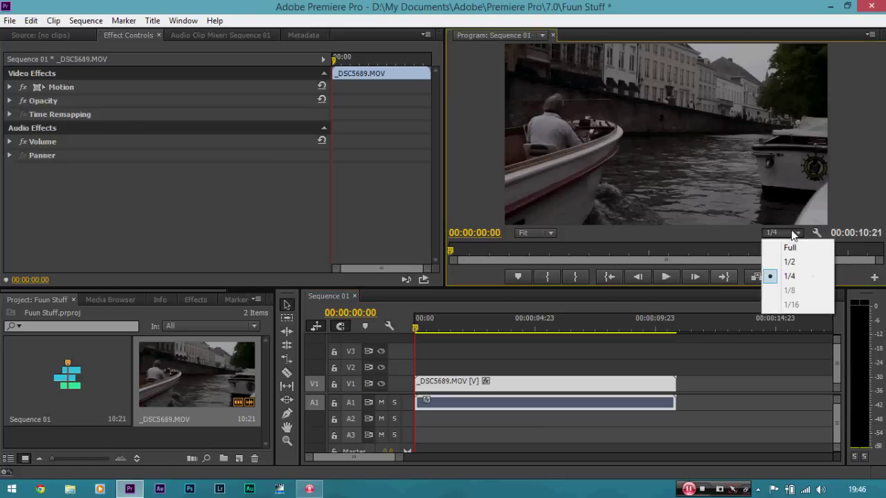
pyautogui.click(797, 279)
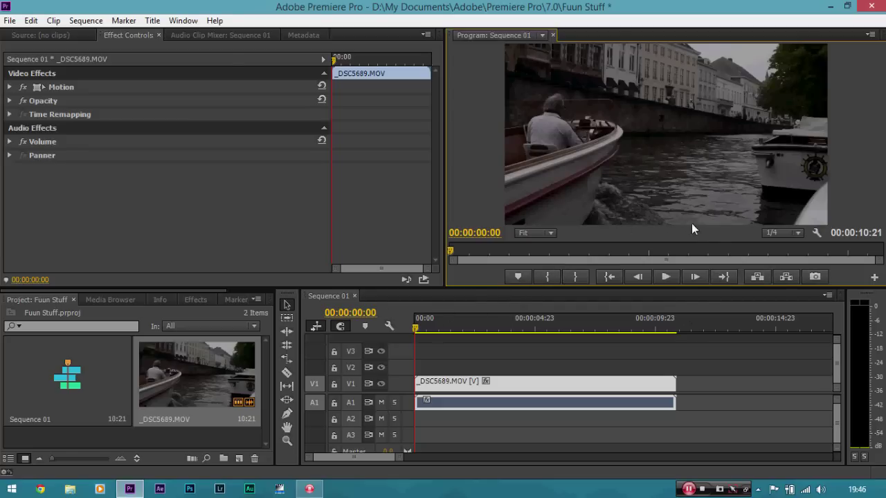
pyautogui.click(780, 233)
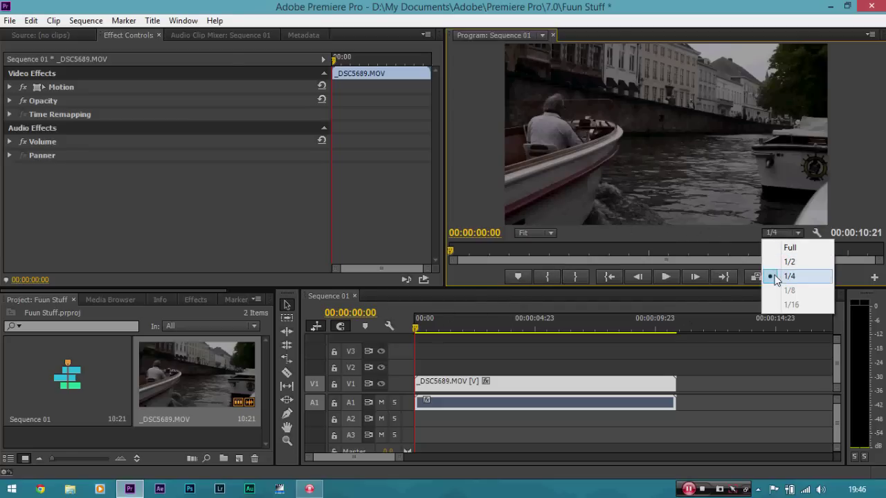
pyautogui.click(776, 277)
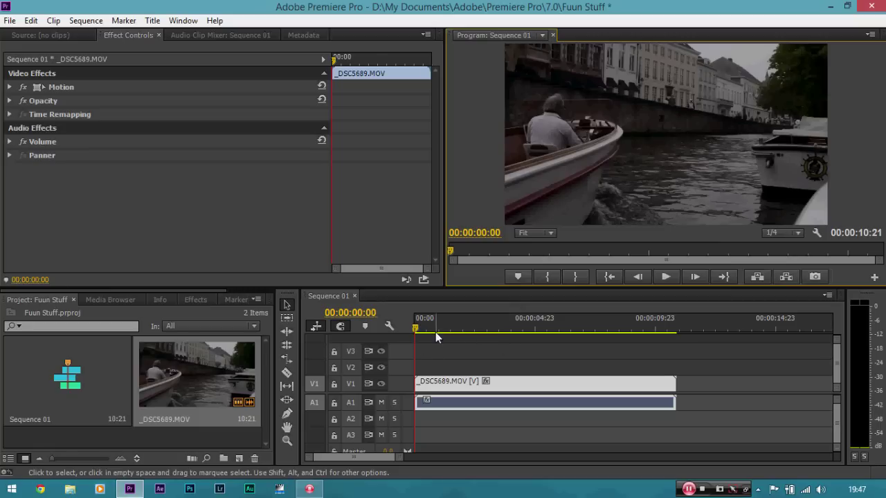
# Preview the opening footage, trial-trim the clip start to 02:13, then undo it.
pyautogui.moveTo(417, 328); pyautogui.dragTo(478, 330)
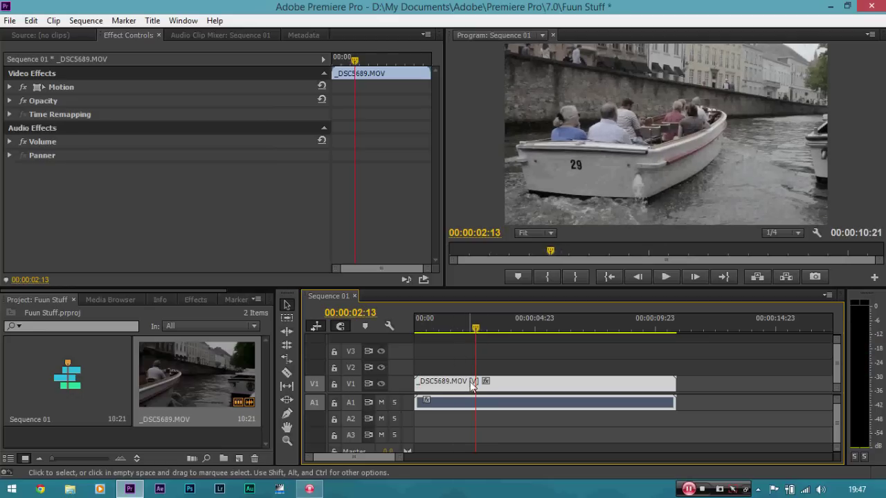
pyautogui.click(418, 384)
pyautogui.moveTo(420, 383); pyautogui.dragTo(476, 383)
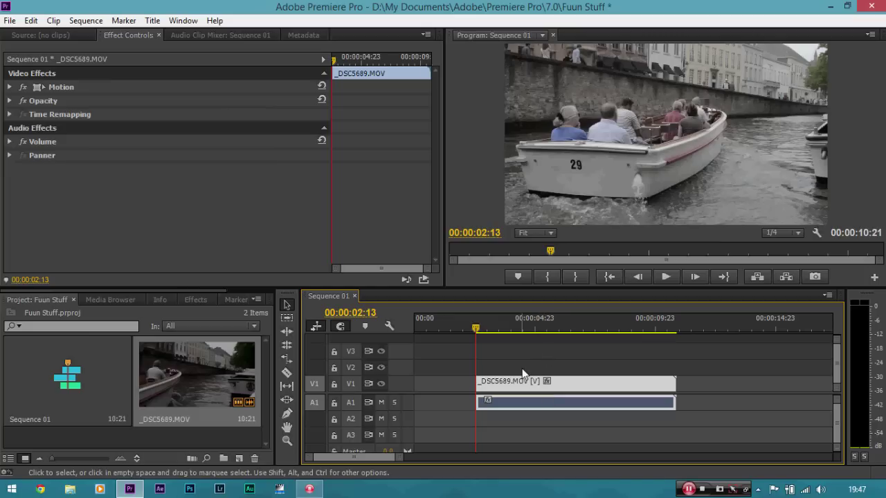
pyautogui.press('ctrl')
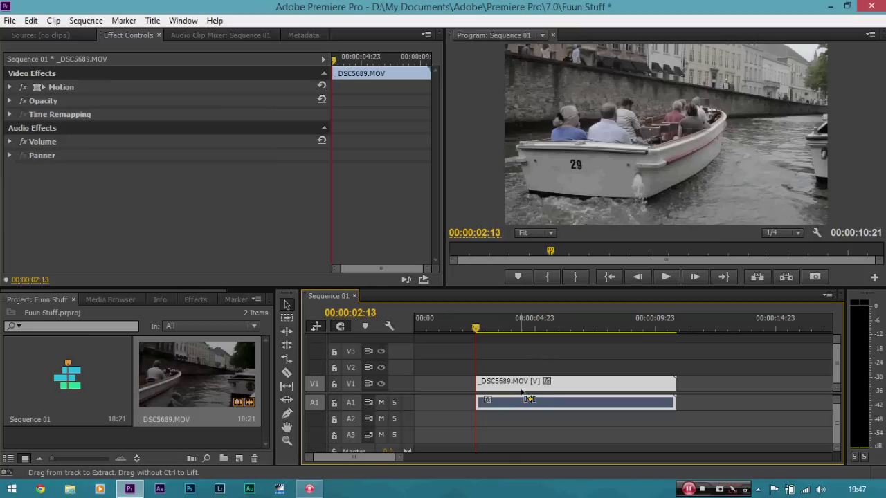
pyautogui.hotkey('ctrl', 'z')
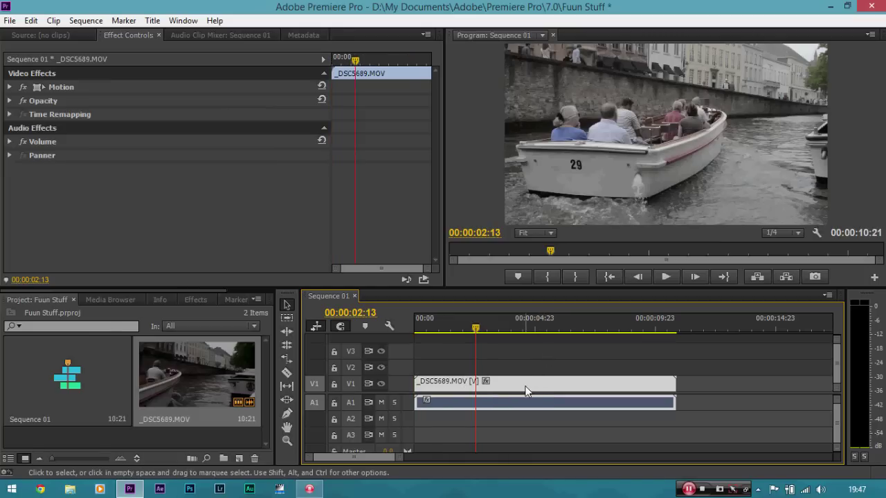
# Razor the clip and audio at 02:13 and delete the opening piece.
pyautogui.press('c')
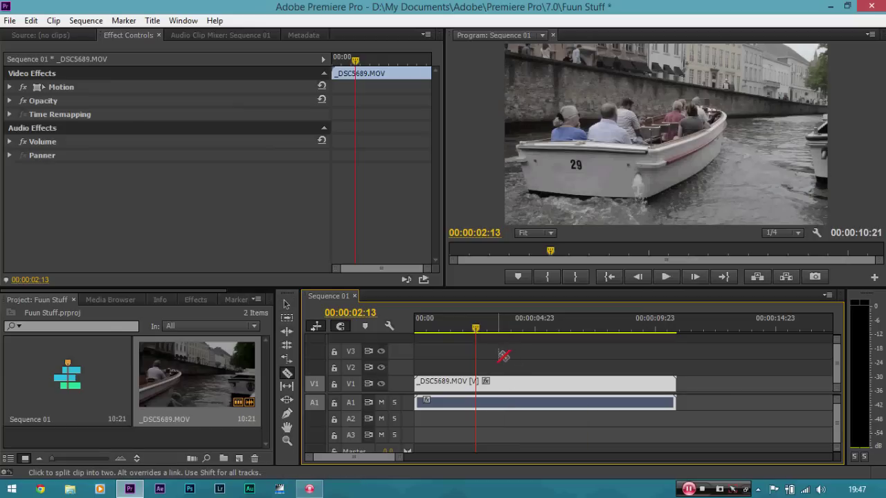
pyautogui.click(478, 385)
pyautogui.click(477, 385)
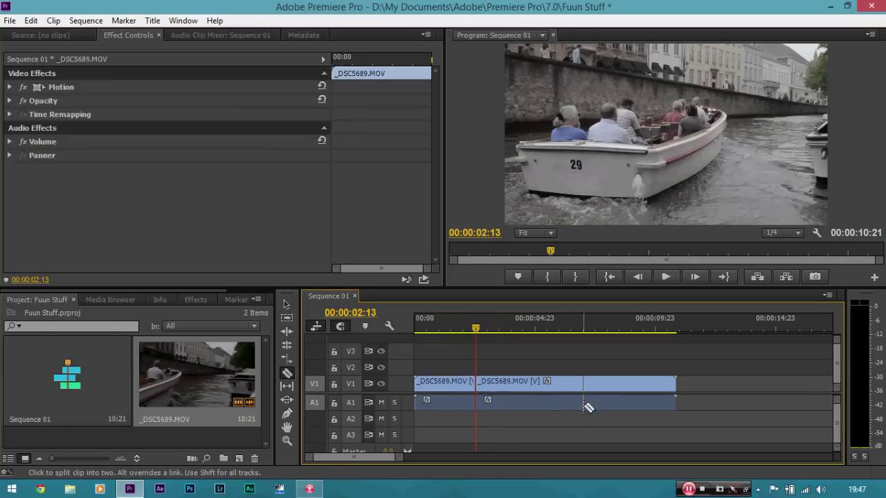
pyautogui.press('v')
pyautogui.moveTo(481, 330); pyautogui.dragTo(499, 332)
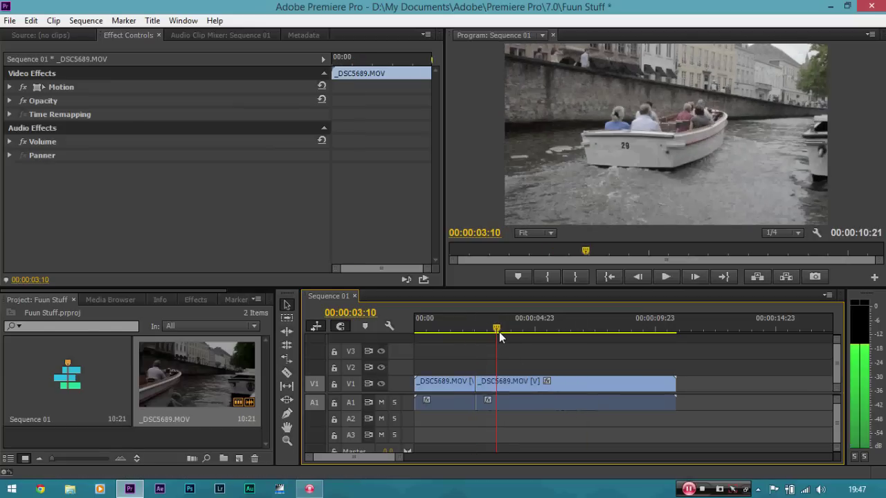
pyautogui.click(454, 382)
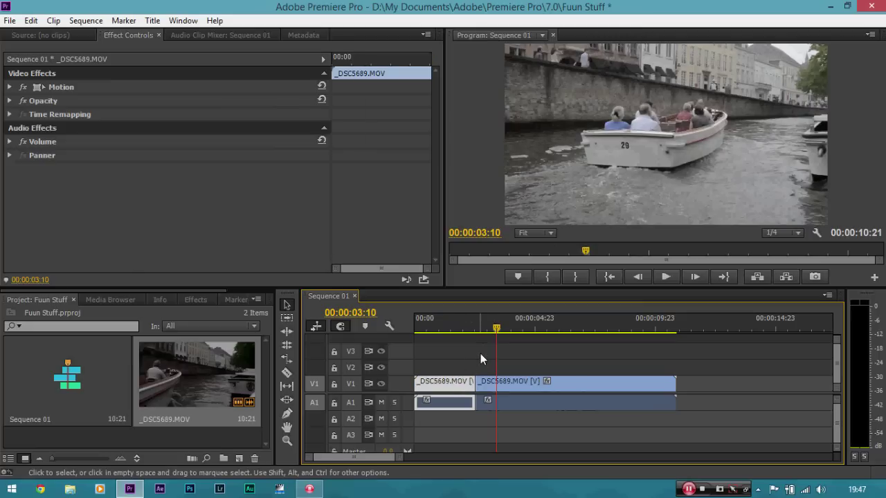
pyautogui.press('Delete')
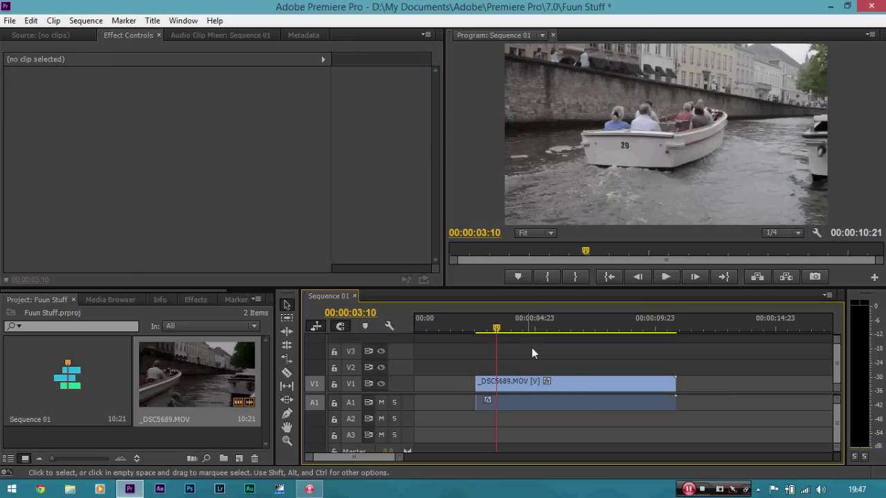
# Move the remaining clip to 00:00, trim its end to 06:06, and review it.
pyautogui.click(460, 327)
pyautogui.moveTo(461, 327); pyautogui.dragTo(500, 327)
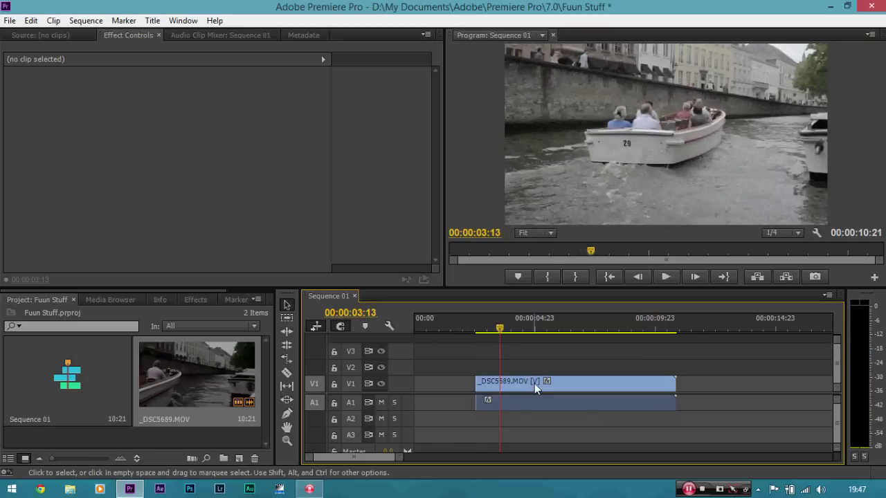
pyautogui.moveTo(534, 384); pyautogui.dragTo(454, 387)
pyautogui.moveTo(502, 333); pyautogui.dragTo(565, 340)
pyautogui.moveTo(623, 383); pyautogui.dragTo(572, 374)
pyautogui.moveTo(566, 326); pyautogui.dragTo(421, 326)
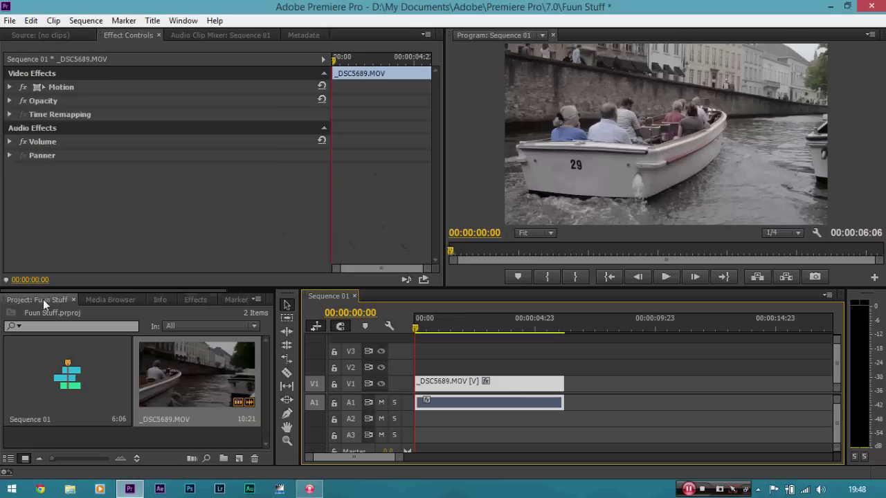
pyautogui.click(193, 299)
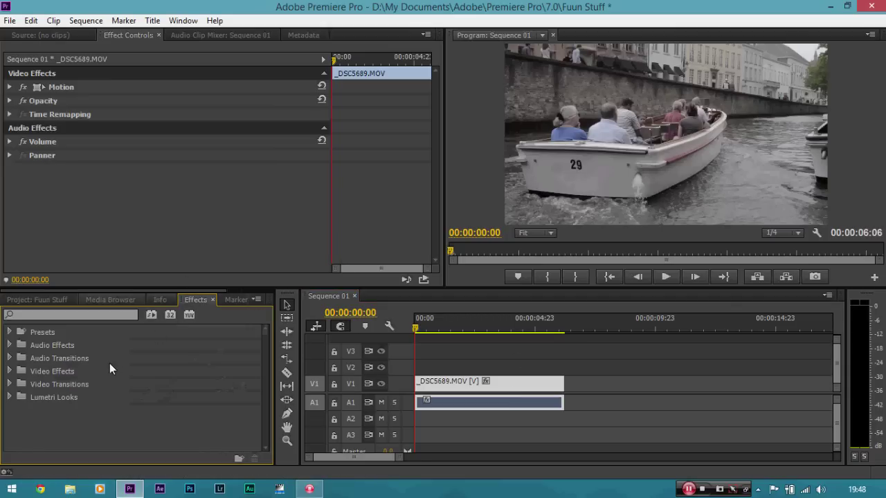
# Apply Magic Bullet Colorista II from Video Effects to the boat clip.
pyautogui.click(10, 371)
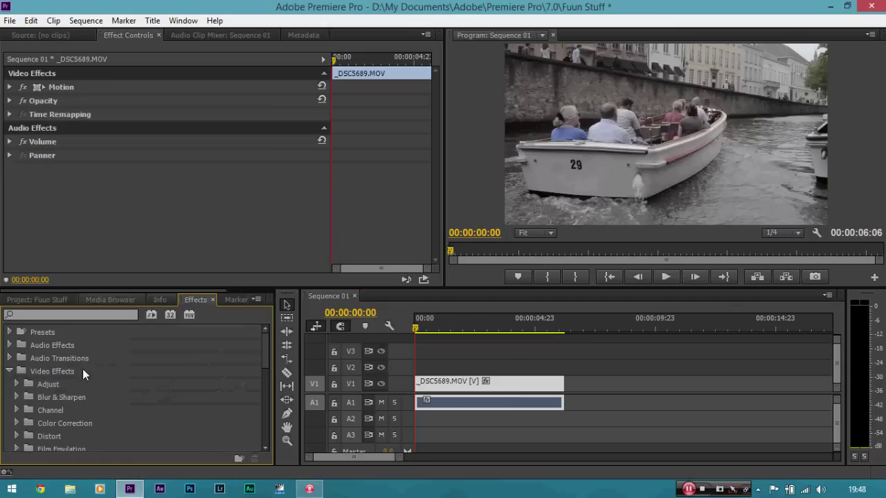
pyautogui.moveTo(268, 348); pyautogui.dragTo(240, 390)
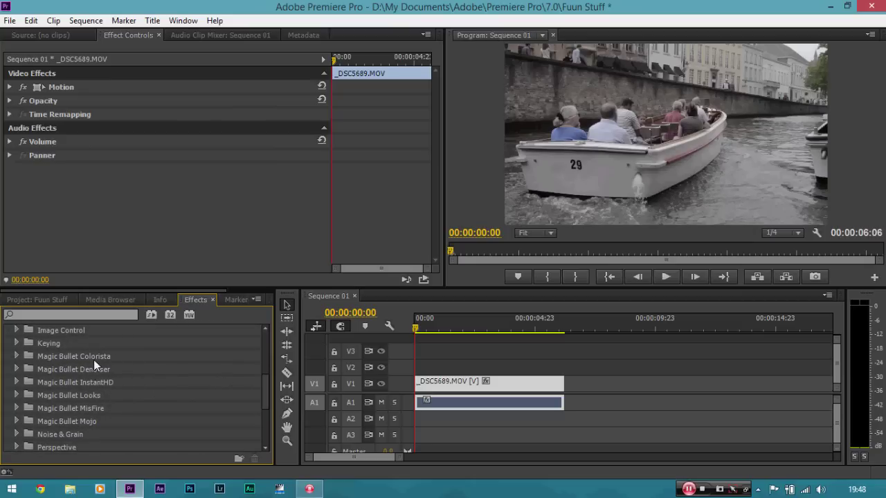
pyautogui.click(17, 355)
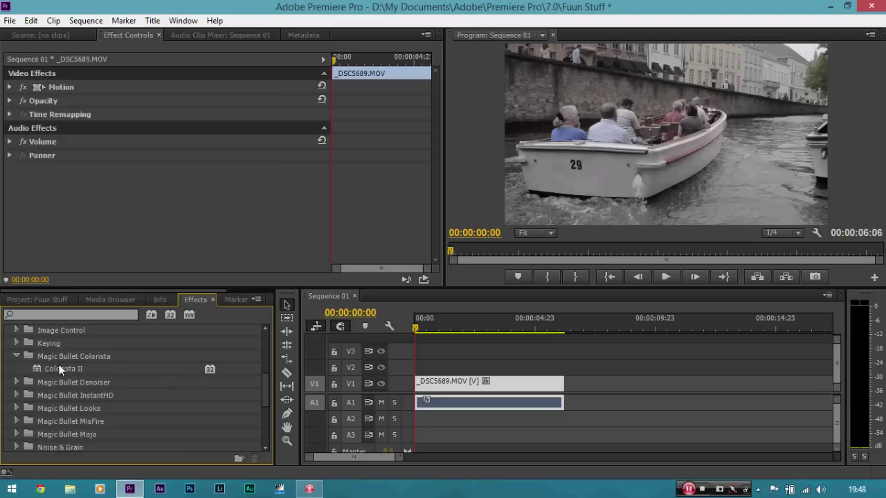
pyautogui.moveTo(51, 365); pyautogui.dragTo(440, 382)
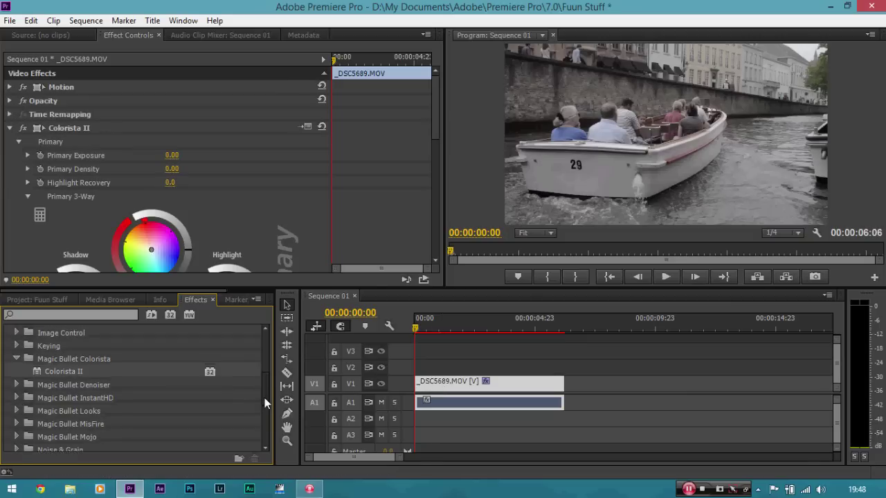
# Browse the Color Correction folder and pick up Fast Color Corrector.
pyautogui.moveTo(263, 399); pyautogui.dragTo(280, 367)
pyautogui.click(18, 412)
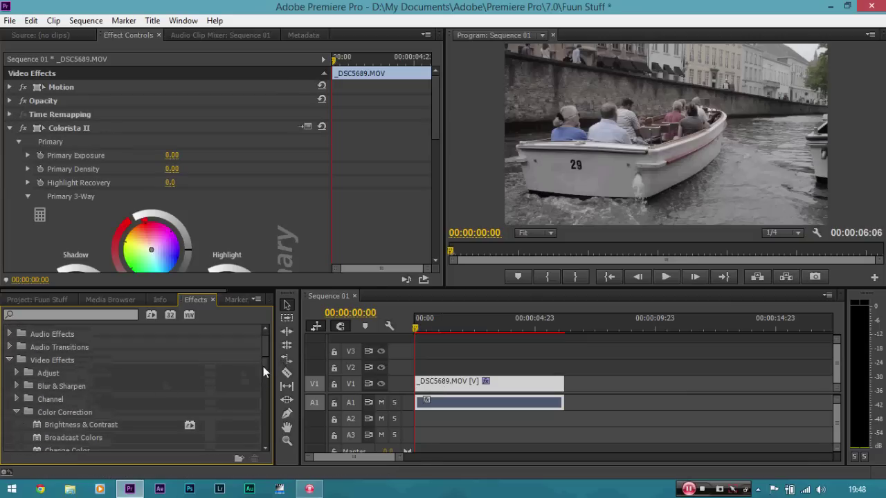
pyautogui.moveTo(265, 341); pyautogui.dragTo(267, 366)
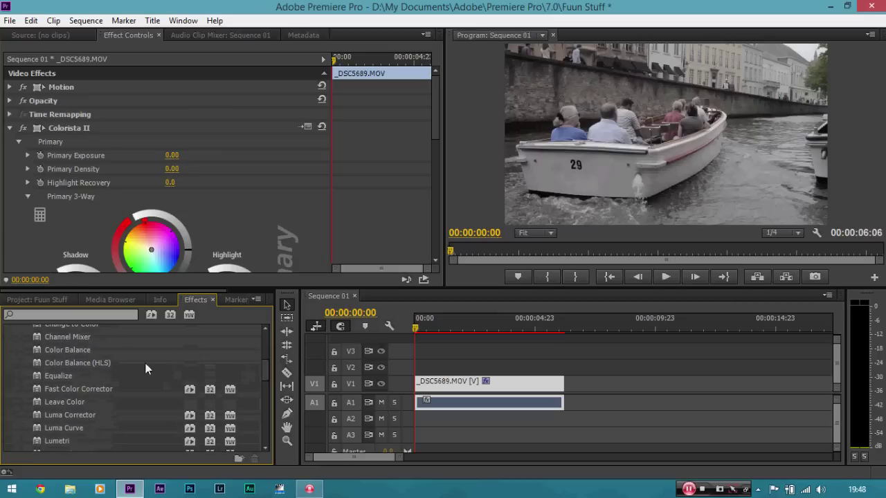
pyautogui.moveTo(108, 387); pyautogui.dragTo(143, 390)
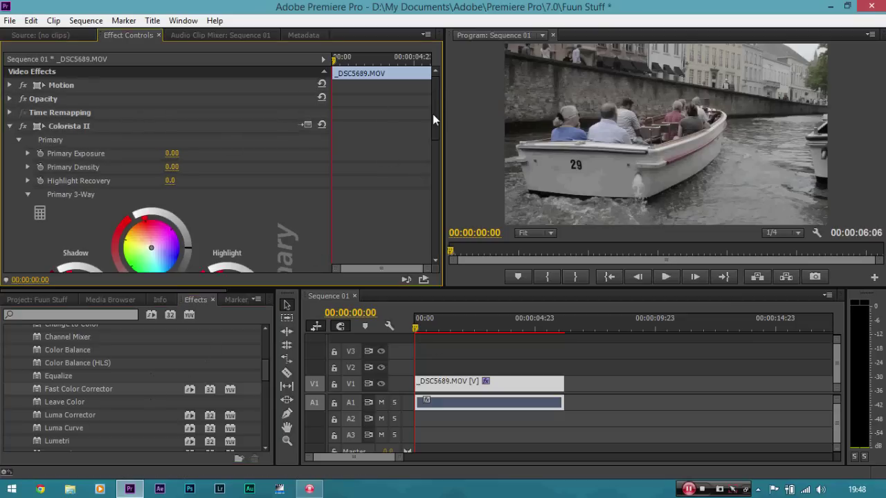
# Shift Colorista II's shadow balance and push the Midtone wheel toward orange.
pyautogui.scroll(-1, 433, 116)
pyautogui.scroll(1, 432, 111)
pyautogui.scroll(-3, 433, 134)
pyautogui.moveTo(433, 135)
pyautogui.mouseDown()
pyautogui.moveTo(443, 230)
pyautogui.moveTo(442, 125)
pyautogui.moveTo(440, 145)
pyautogui.mouseUp()
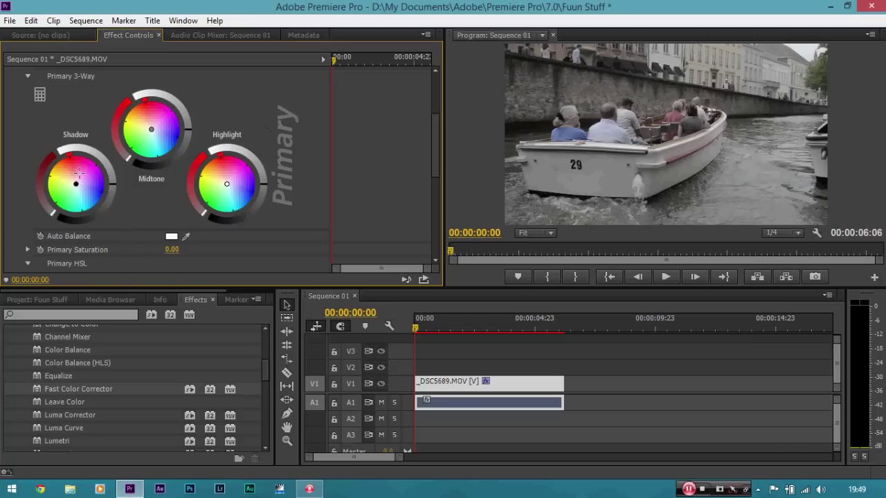
pyautogui.moveTo(76, 184); pyautogui.dragTo(77, 185)
pyautogui.moveTo(51, 211); pyautogui.dragTo(39, 187)
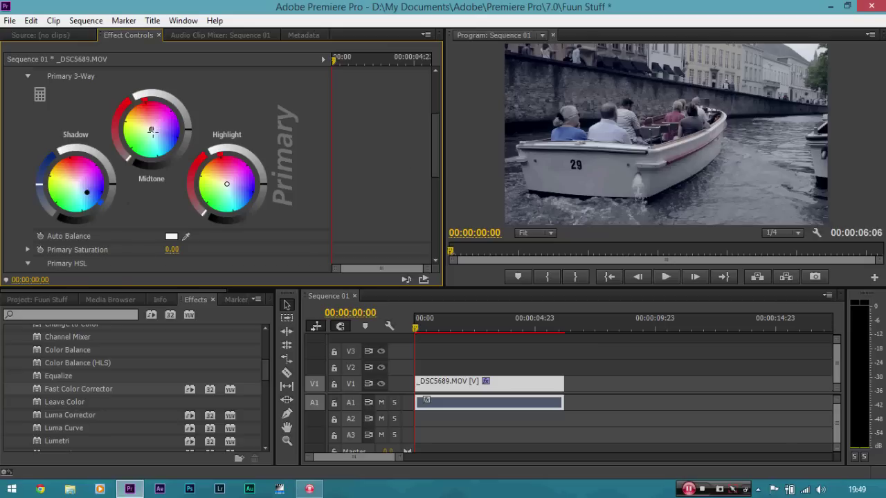
pyautogui.moveTo(151, 129); pyautogui.dragTo(142, 117)
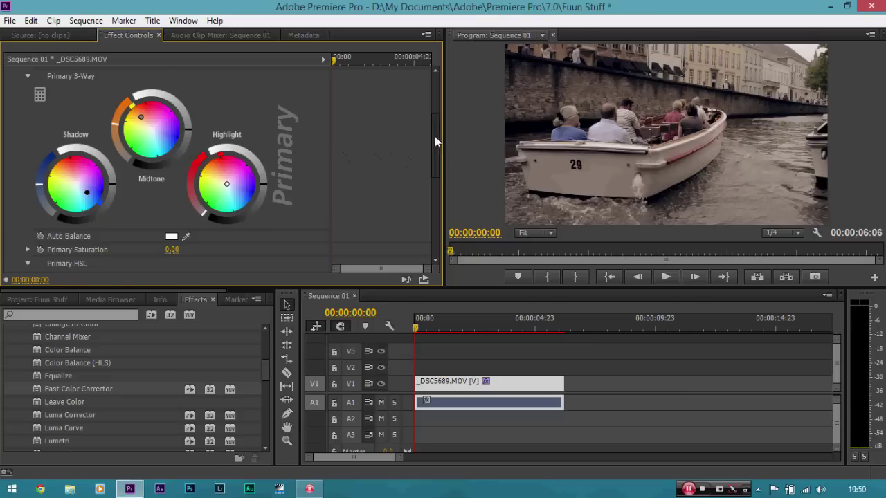
# Raise Colorista II Primary Saturation to 100.
pyautogui.moveTo(434, 137); pyautogui.dragTo(436, 148)
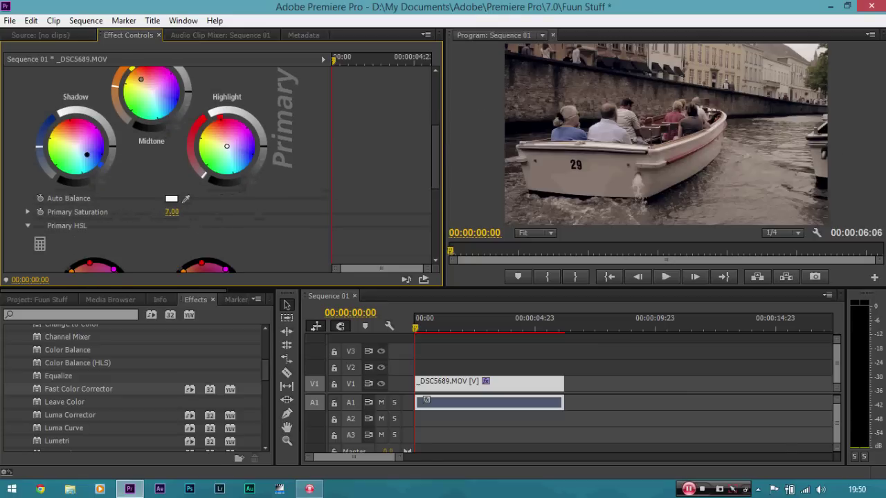
pyautogui.moveTo(171, 211); pyautogui.dragTo(236, 211)
pyautogui.scroll(1, 434, 169)
pyautogui.moveTo(435, 166); pyautogui.dragTo(433, 154)
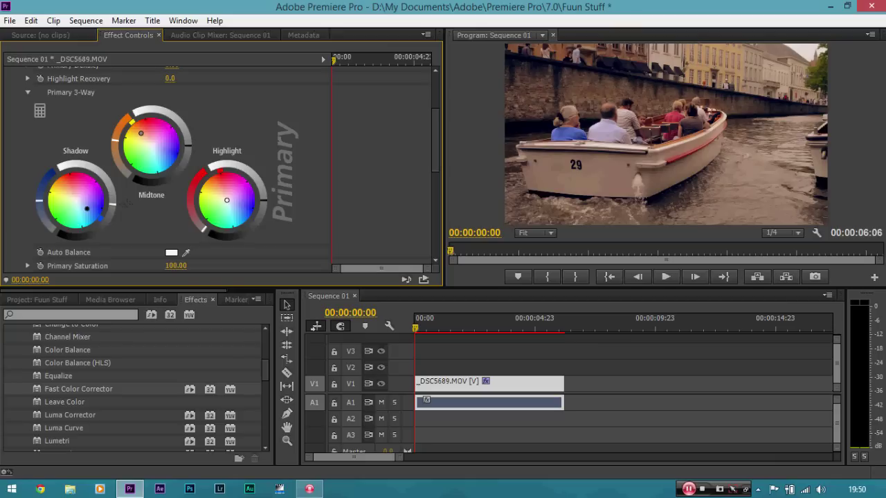
# Darken the shadow and midtone levels and brighten the highlights.
pyautogui.moveTo(112, 203); pyautogui.dragTo(112, 206)
pyautogui.moveTo(188, 152); pyautogui.dragTo(186, 158)
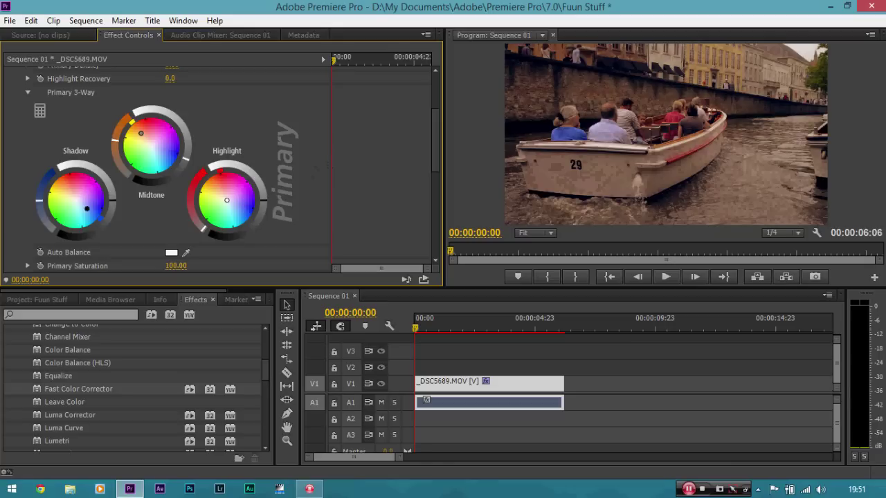
pyautogui.moveTo(263, 191); pyautogui.dragTo(262, 191)
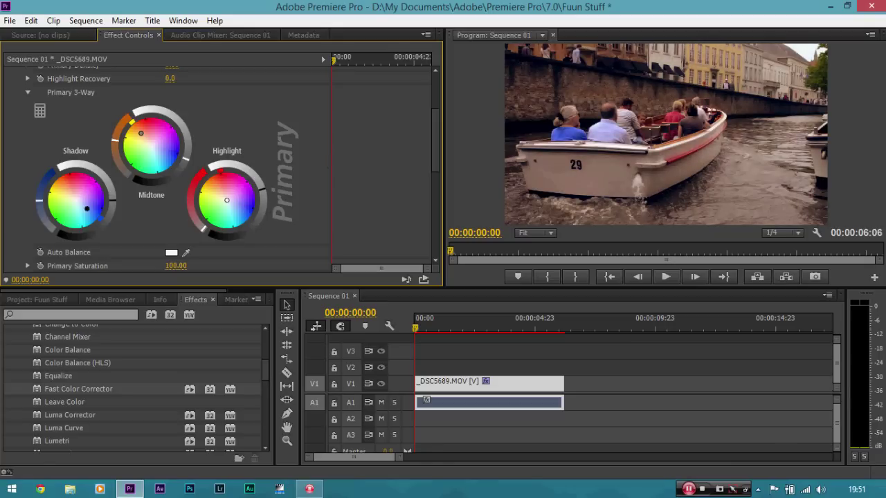
pyautogui.moveTo(261, 187); pyautogui.dragTo(261, 187)
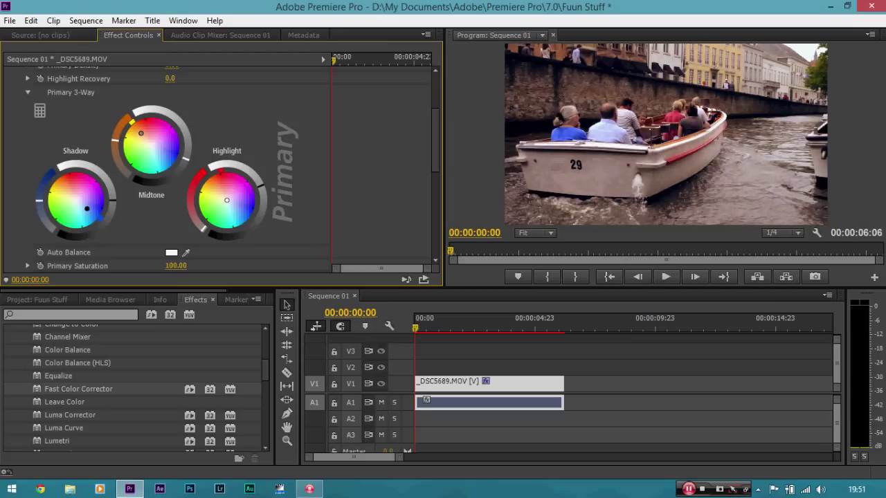
pyautogui.moveTo(261, 187); pyautogui.dragTo(260, 185)
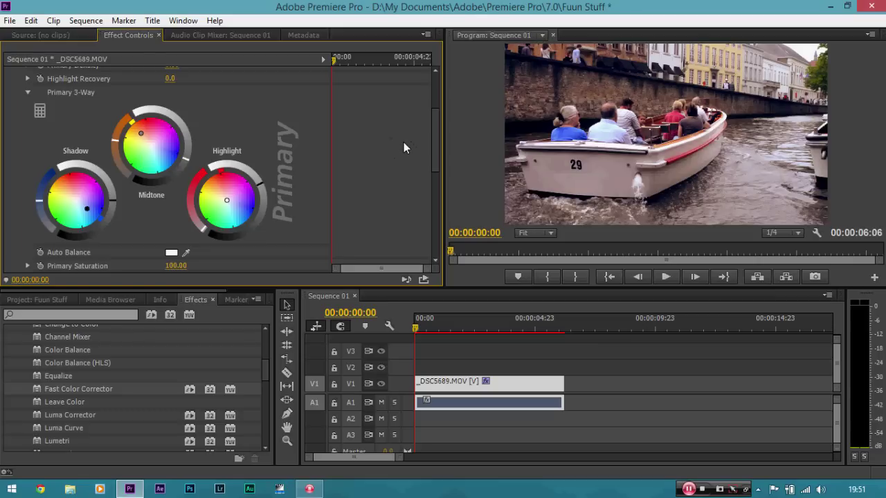
pyautogui.scroll(5, 434, 128)
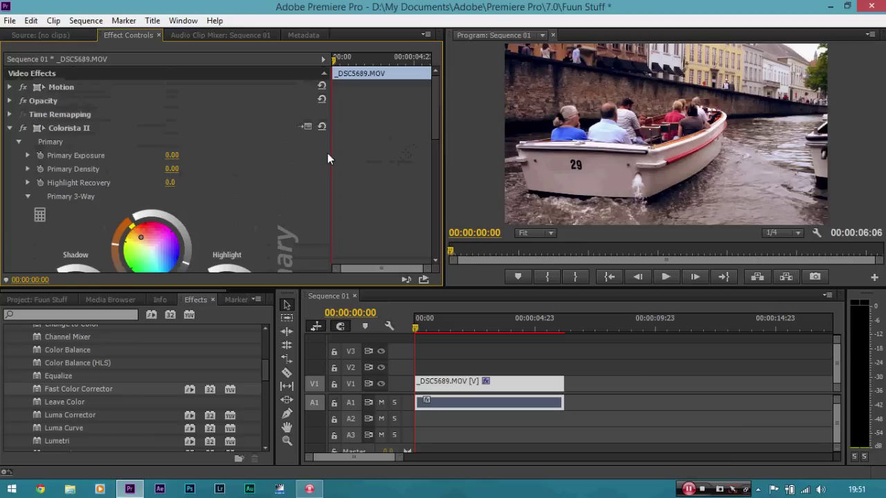
pyautogui.click(23, 132)
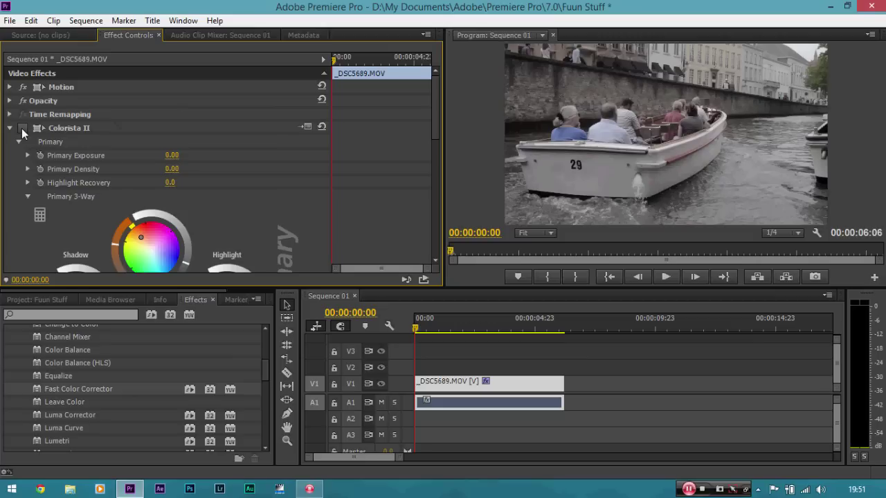
pyautogui.click(23, 132)
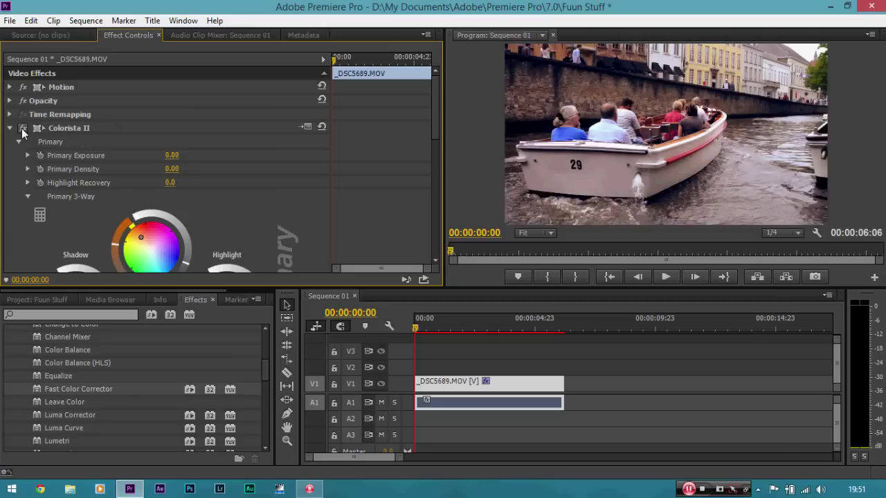
pyautogui.moveTo(440, 134); pyautogui.dragTo(435, 86)
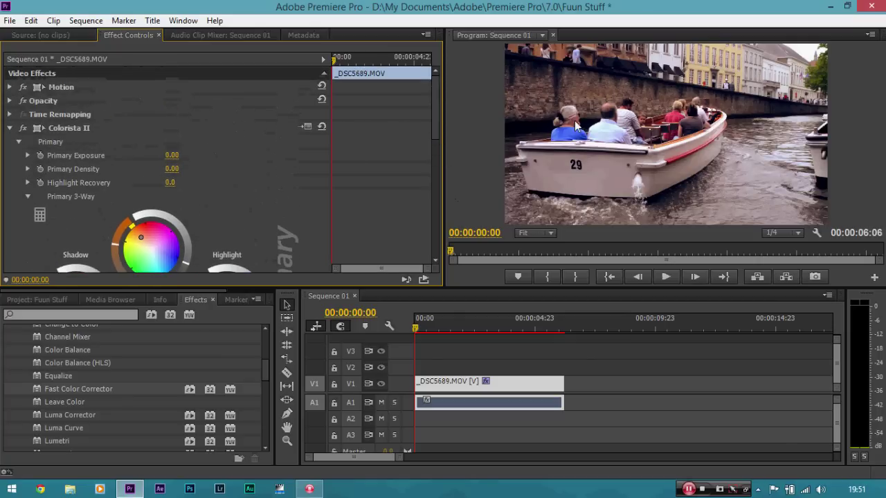
# Zoom the Program monitor to 150% and pan to the woman in blue.
pyautogui.click(545, 234)
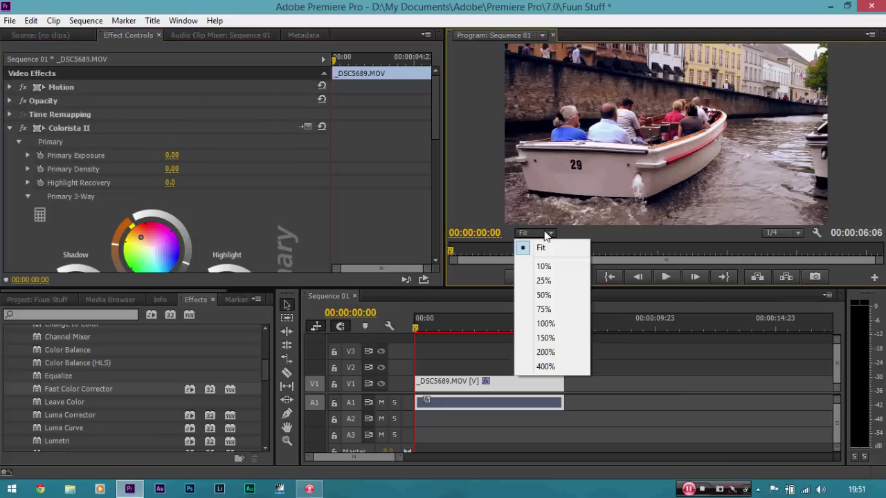
pyautogui.click(552, 338)
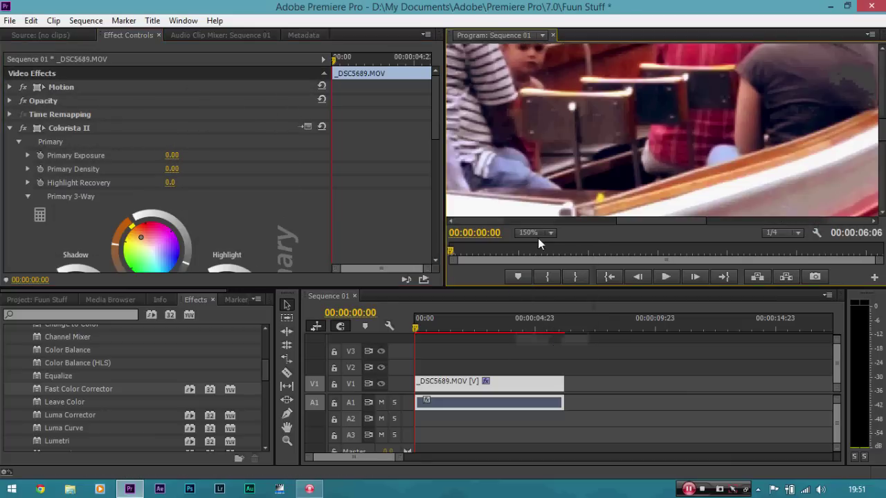
pyautogui.press('h')
pyautogui.moveTo(536, 142); pyautogui.dragTo(618, 112)
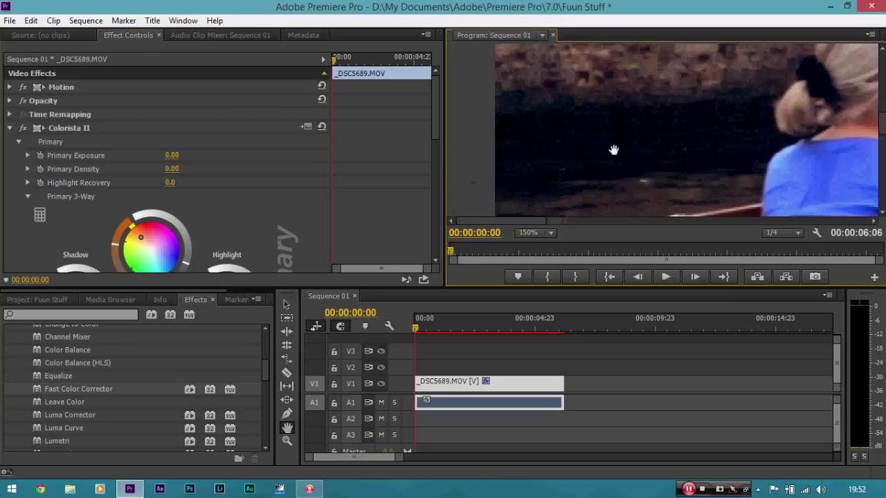
pyautogui.scroll(-3, 431, 111)
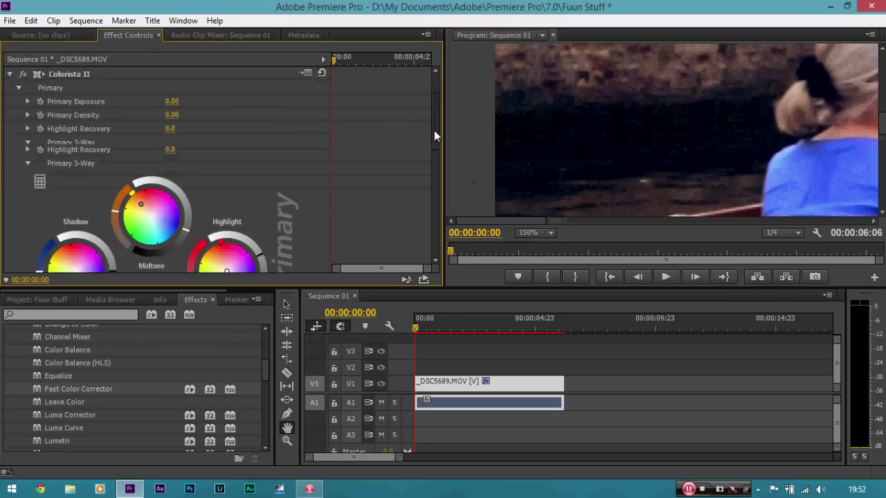
pyautogui.click(286, 305)
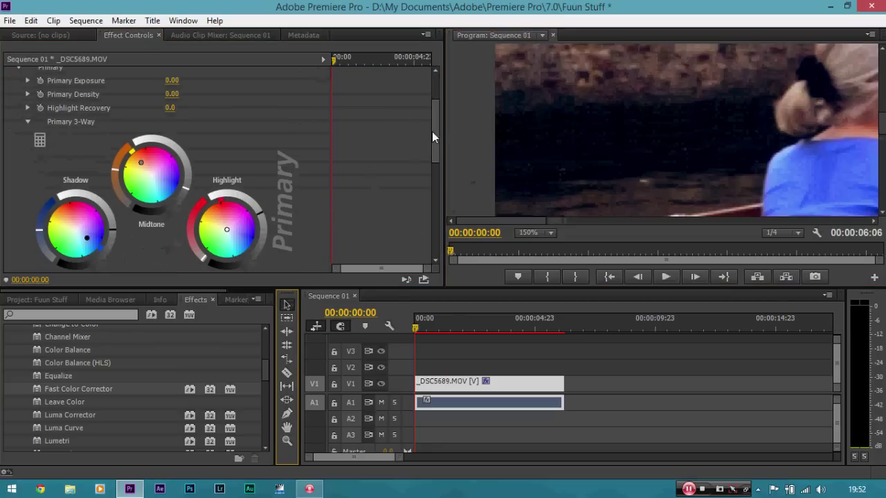
pyautogui.scroll(3, 436, 123)
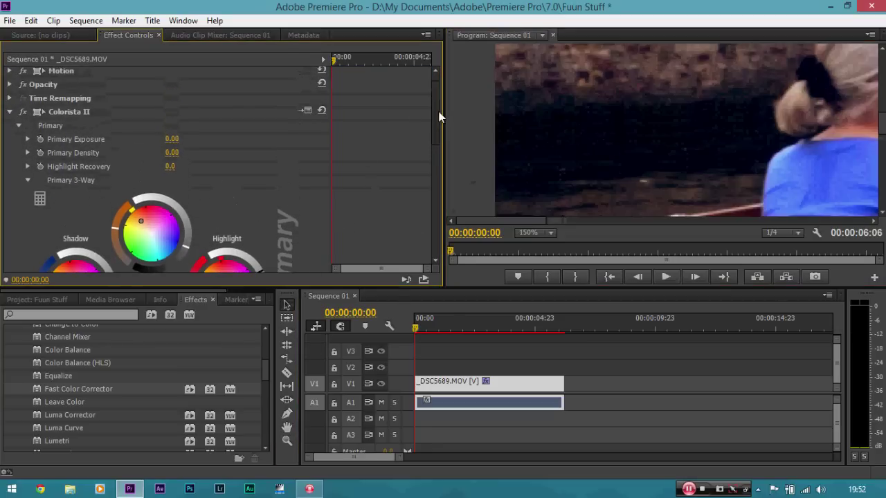
# Toggle Colorista II off and on to compare graded and ungraded footage.
pyautogui.click(23, 114)
pyautogui.click(23, 113)
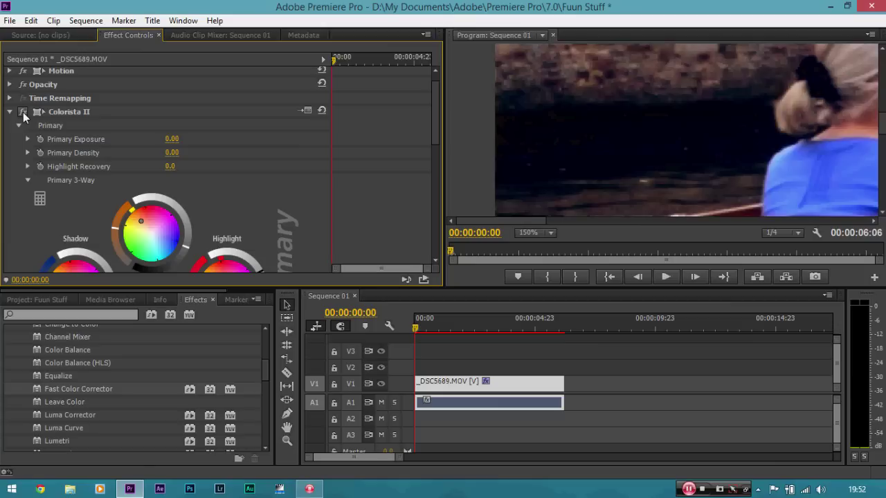
pyautogui.click(23, 113)
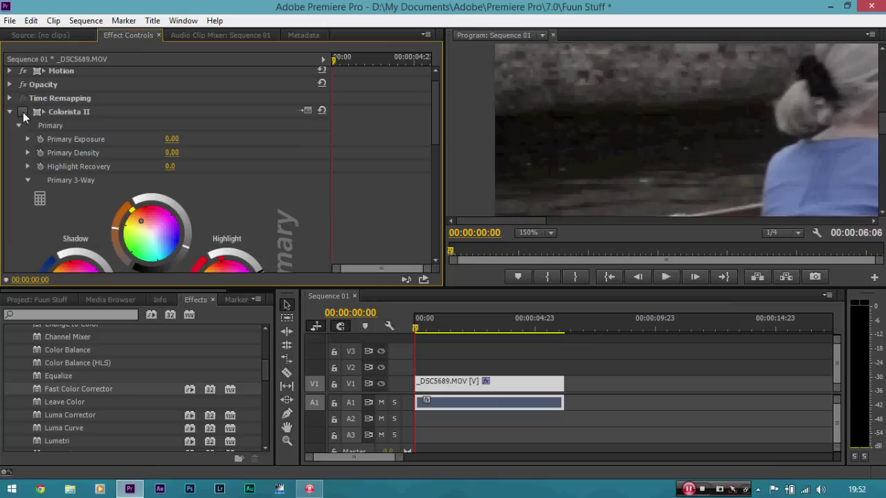
pyautogui.click(22, 113)
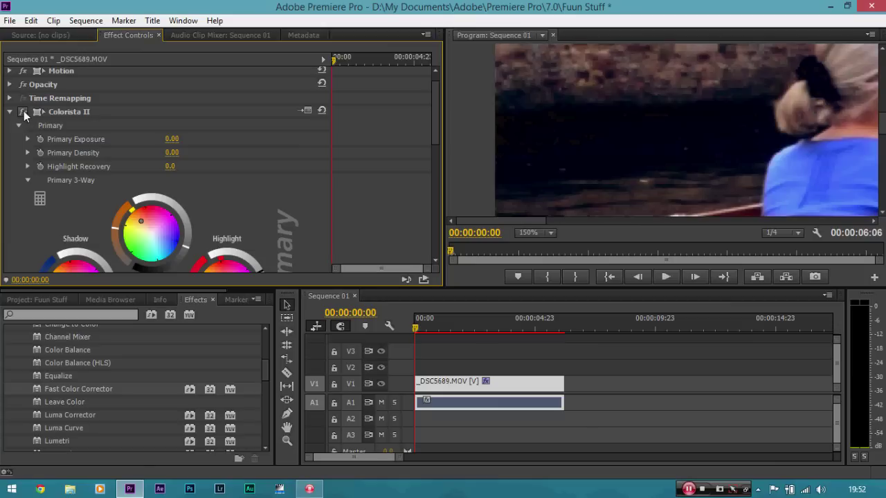
pyautogui.moveTo(436, 107); pyautogui.dragTo(434, 132)
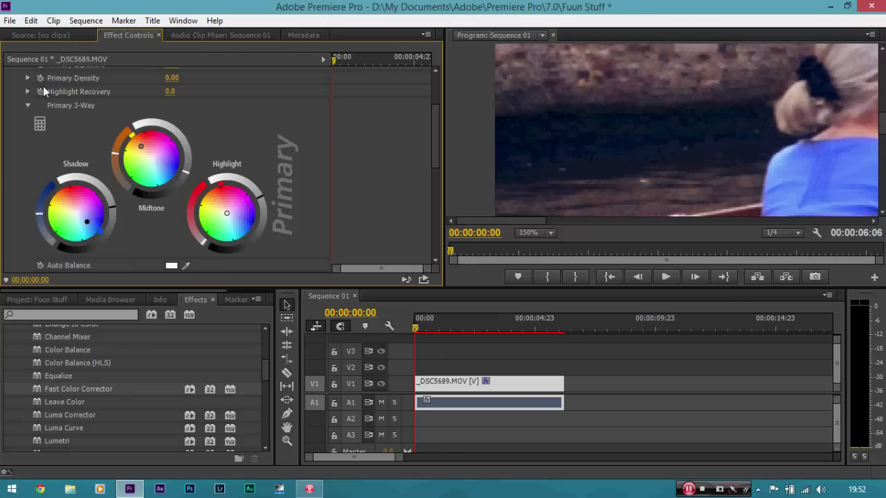
pyautogui.scroll(5, 159, 137)
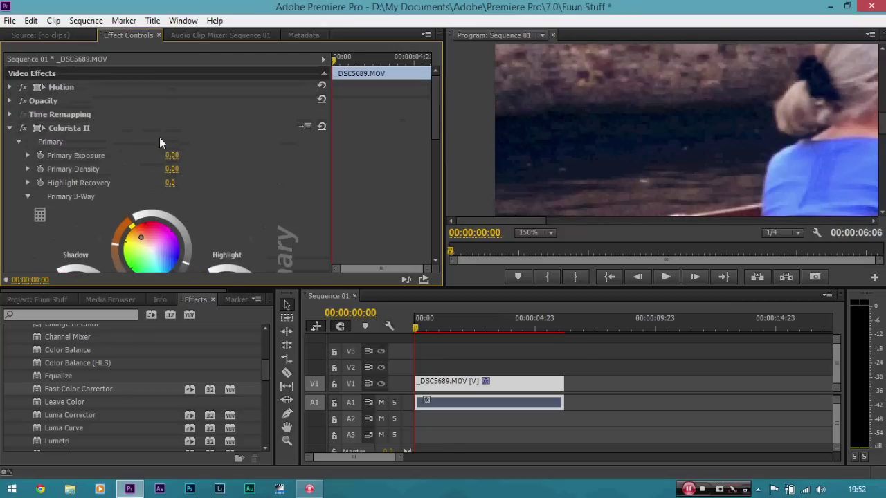
# Set the Program monitor to Fit and re-enable Colorista II, reviewing its wheels.
pyautogui.click(23, 130)
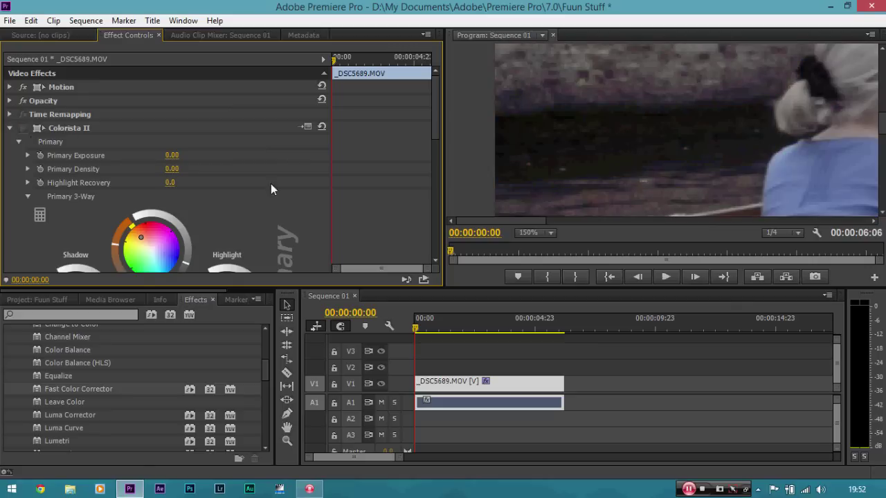
pyautogui.click(547, 233)
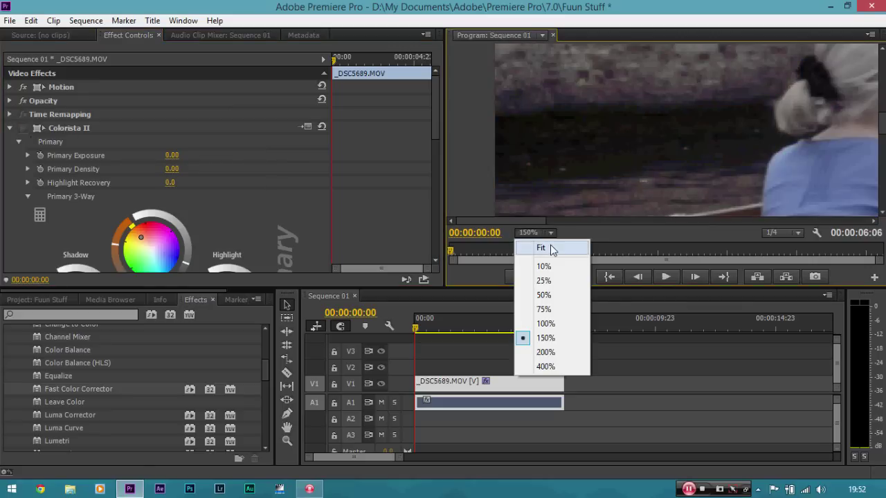
pyautogui.click(552, 249)
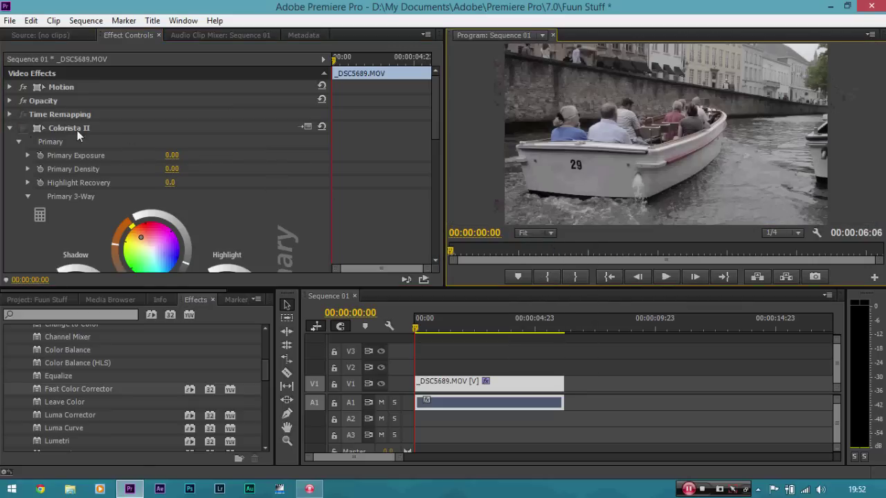
pyautogui.click(25, 128)
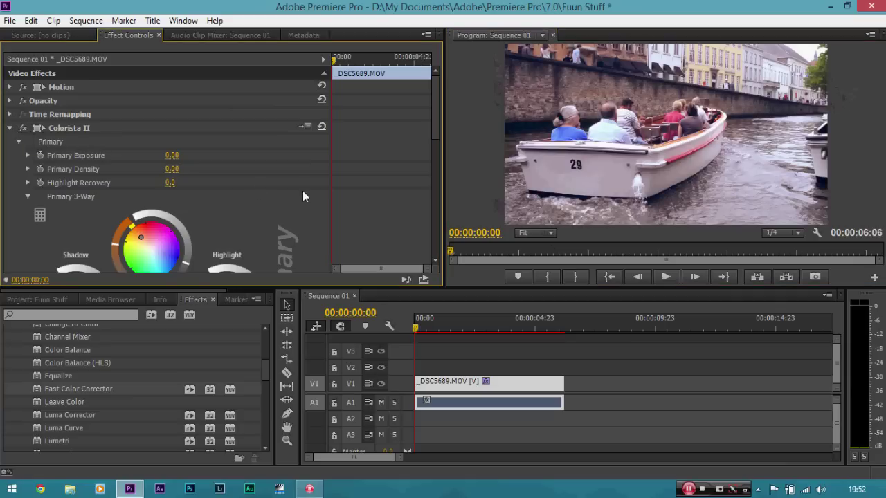
pyautogui.moveTo(437, 126); pyautogui.dragTo(435, 141)
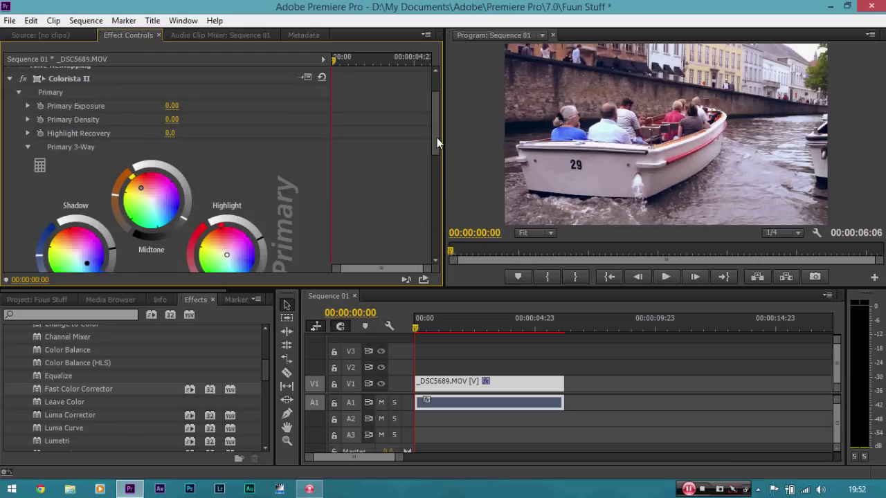
pyautogui.moveTo(437, 138); pyautogui.dragTo(429, 229)
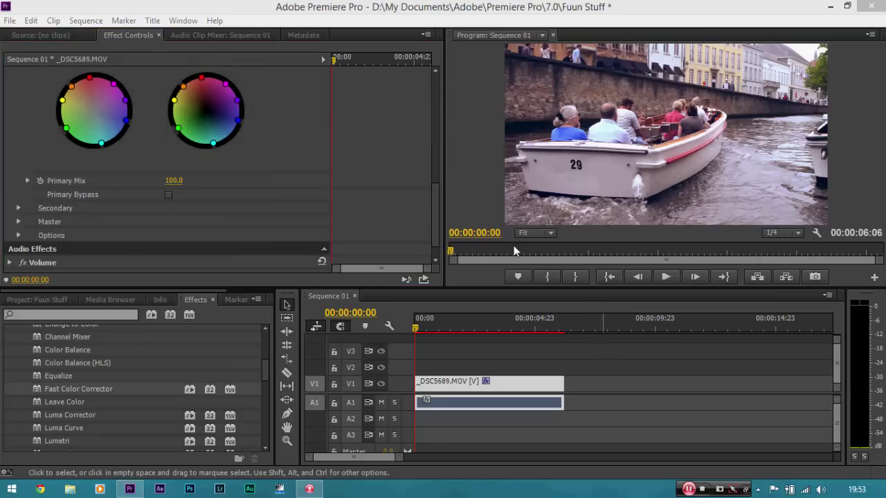
# Make the timeline active and bring up the File menu for a new sequence.
pyautogui.click(399, 173)
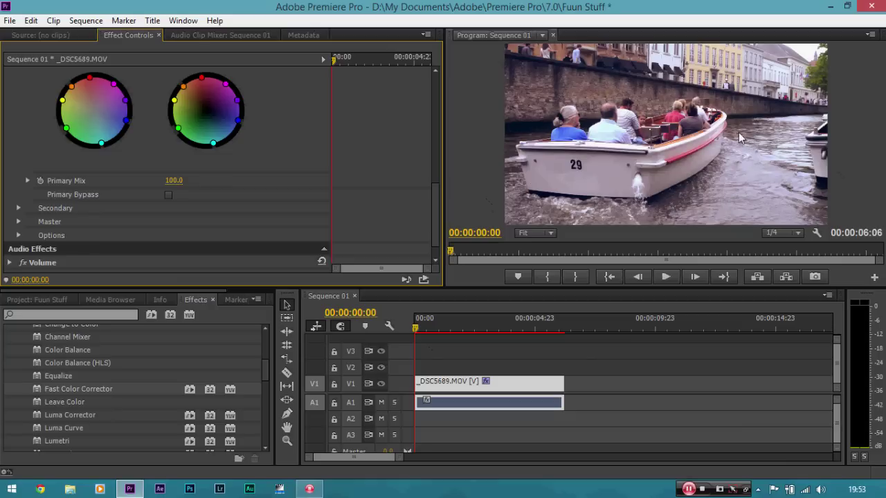
pyautogui.click(518, 393)
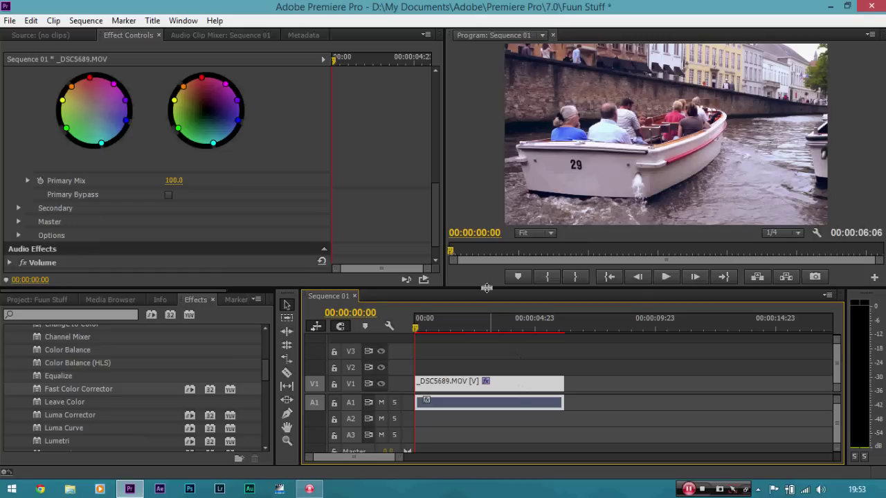
pyautogui.click(9, 20)
# Start a new sequence based on the DSLR 1080p24 preset.
pyautogui.moveTo(49, 38)
pyautogui.click(226, 52)
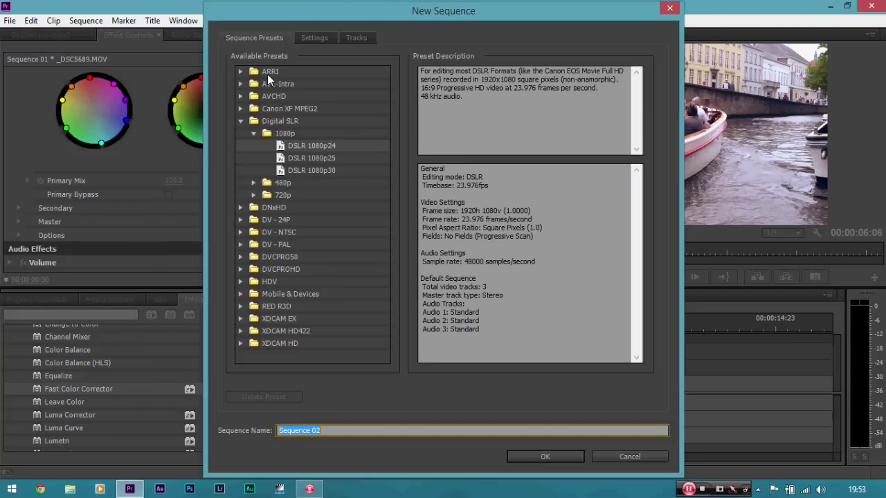
pyautogui.click(302, 145)
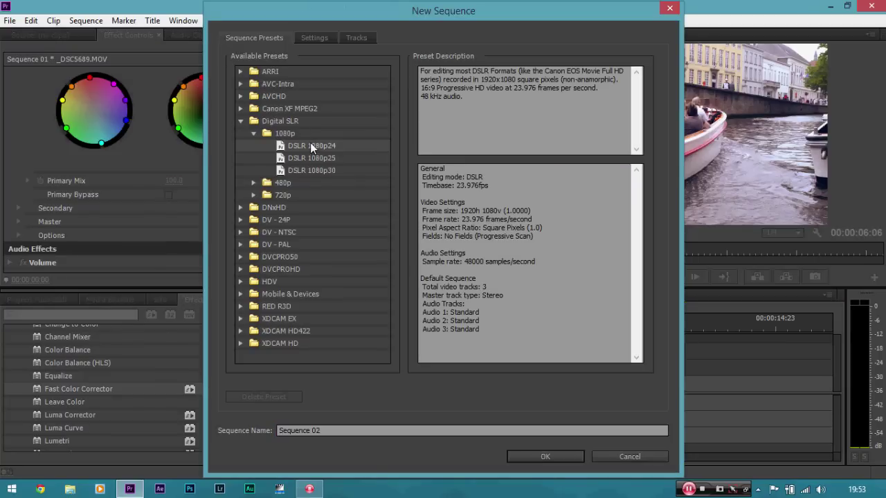
# Change the sequence frame height from 1080 to 800, giving a 1920 × 800 frame.
pyautogui.click(313, 39)
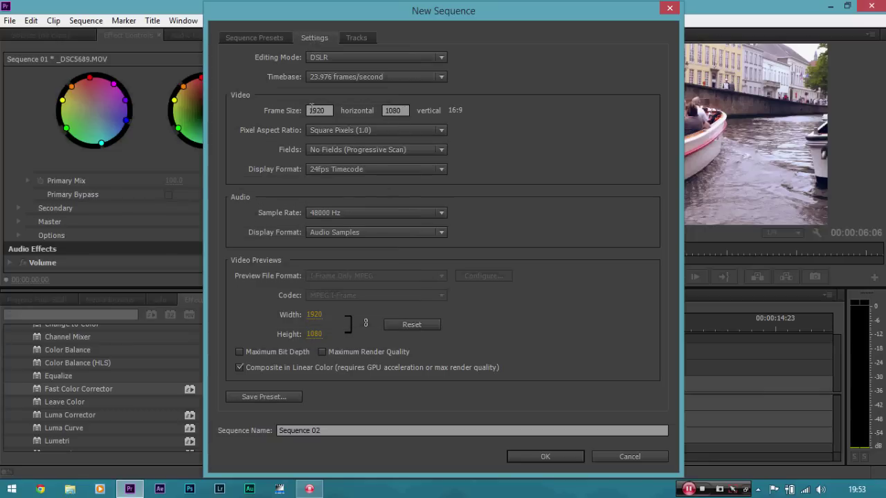
pyautogui.doubleClick(400, 110)
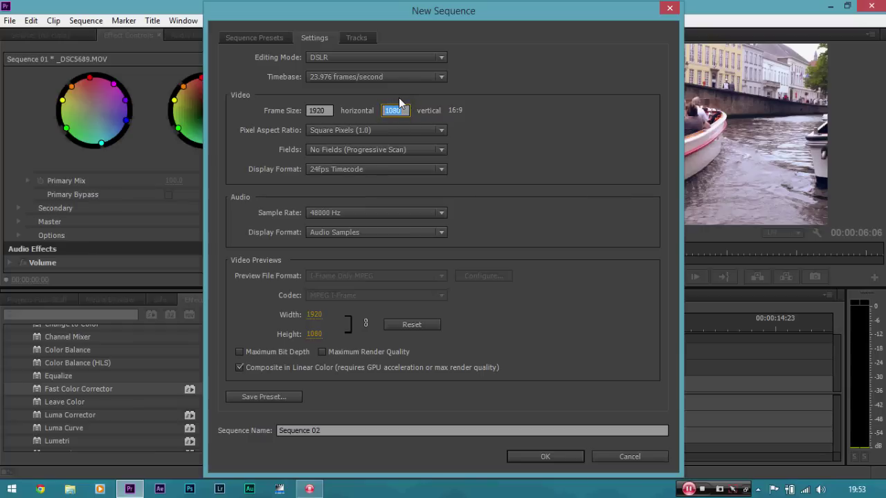
pyautogui.press('BackSpace')
pyautogui.write('800')
pyautogui.press('Tab')
# Create Sequence 02 and compare it against Sequence 01.
pyautogui.click(545, 456)
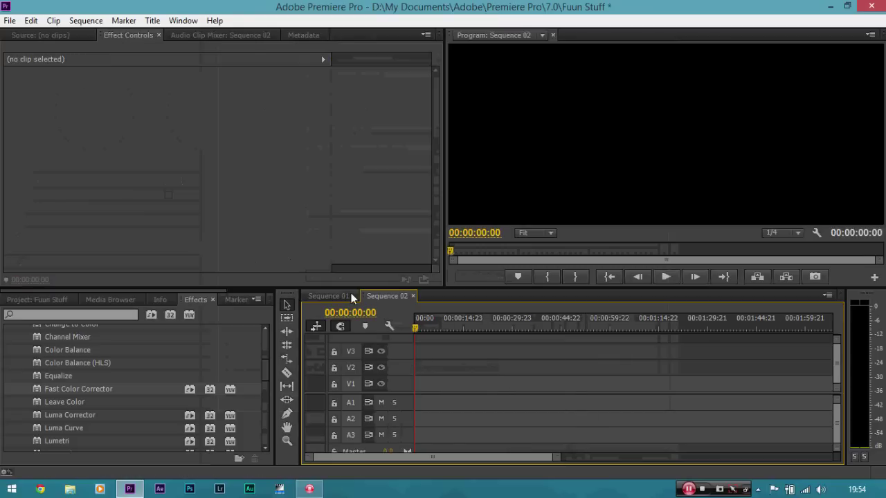
pyautogui.click(344, 295)
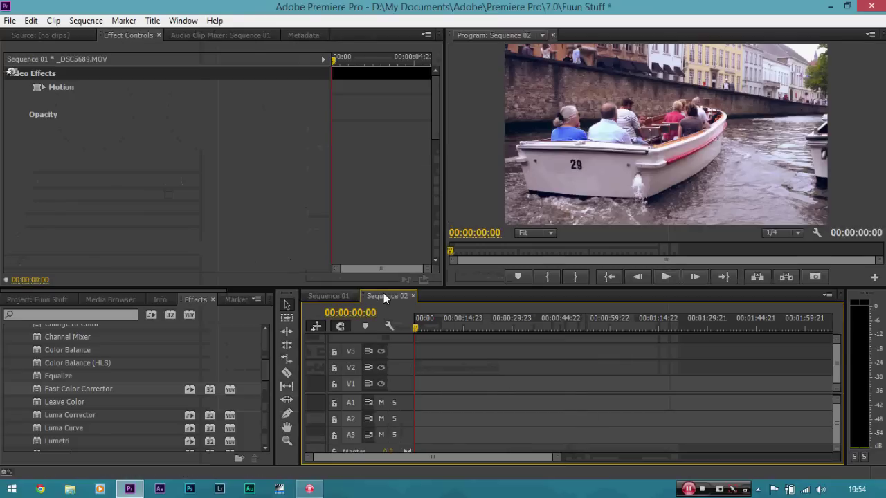
pyautogui.click(383, 295)
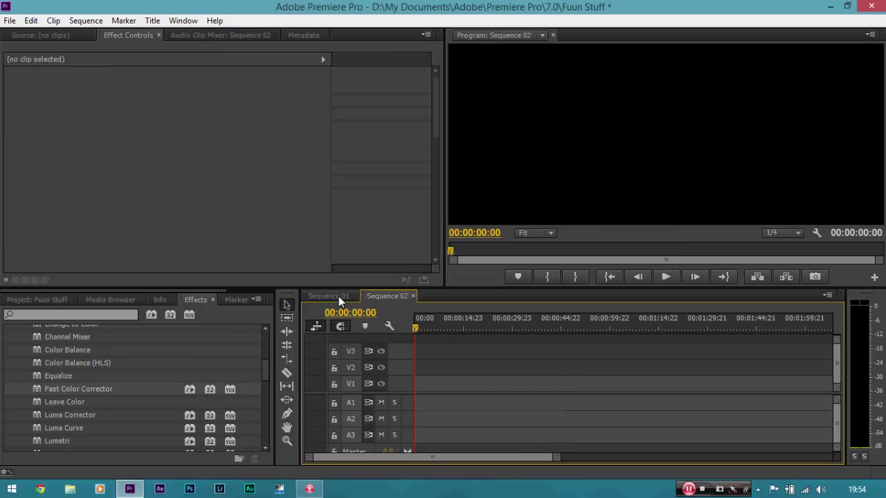
# Check the boat clip's context menu in Sequence 01, then return to empty Sequence 02.
pyautogui.click(338, 296)
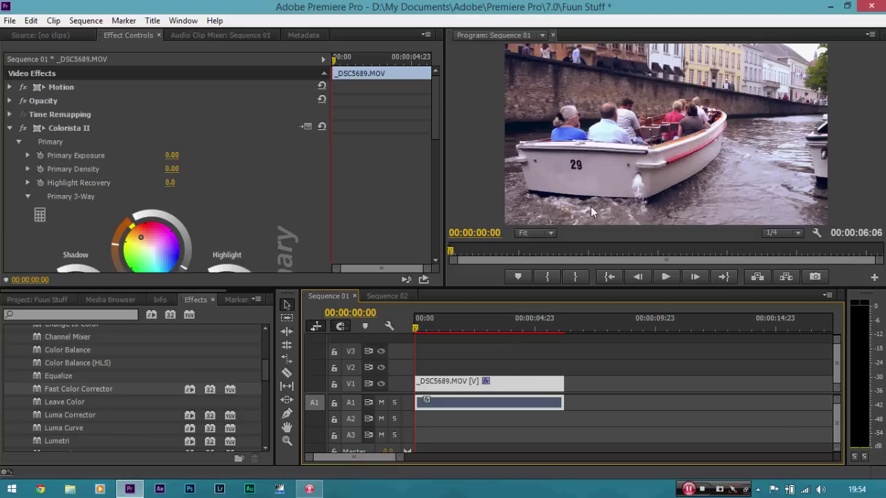
pyautogui.rightClick(533, 386)
pyautogui.click(443, 82)
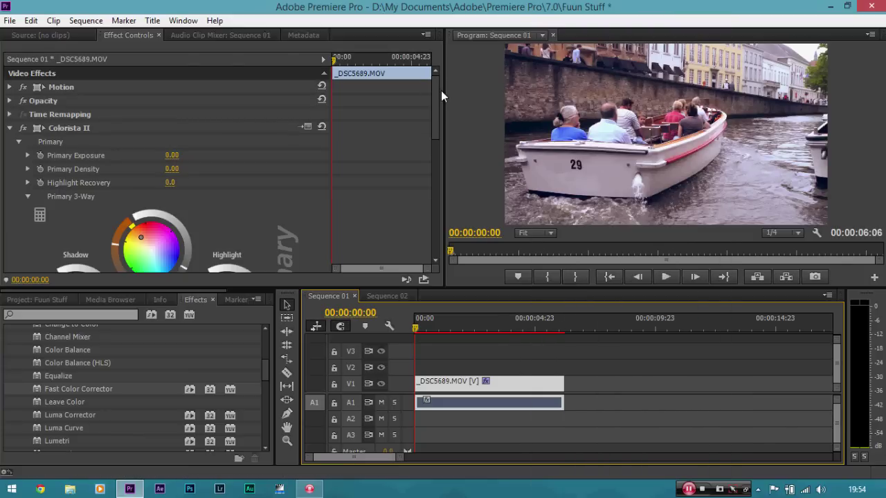
pyautogui.moveTo(437, 92); pyautogui.dragTo(429, 74)
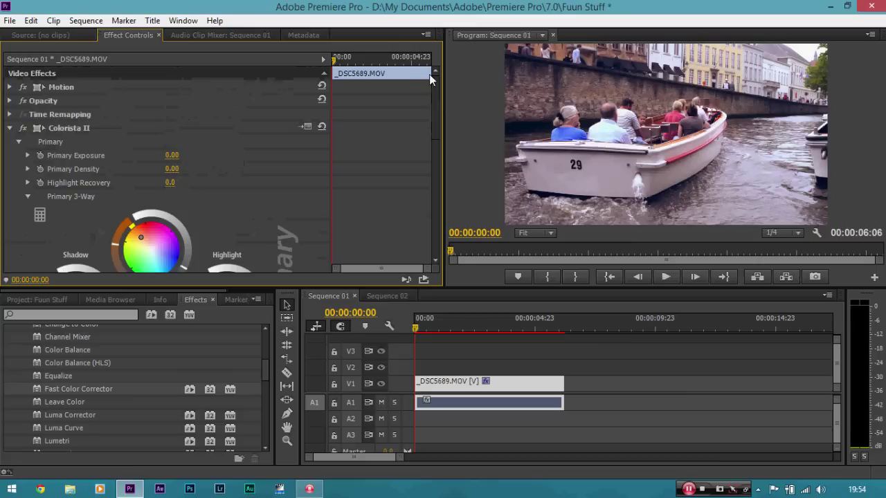
pyautogui.click(387, 296)
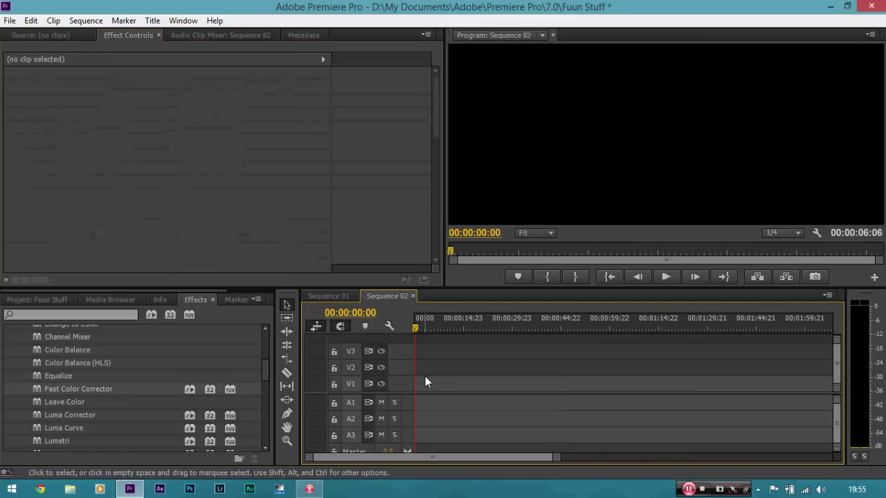
# Paste the graded boat clip into Sequence 02 and preview it from the start.
pyautogui.hotkey('ctrl', 'v')
pyautogui.click(425, 382)
pyautogui.moveTo(434, 329); pyautogui.dragTo(415, 329)
pyautogui.press('=')
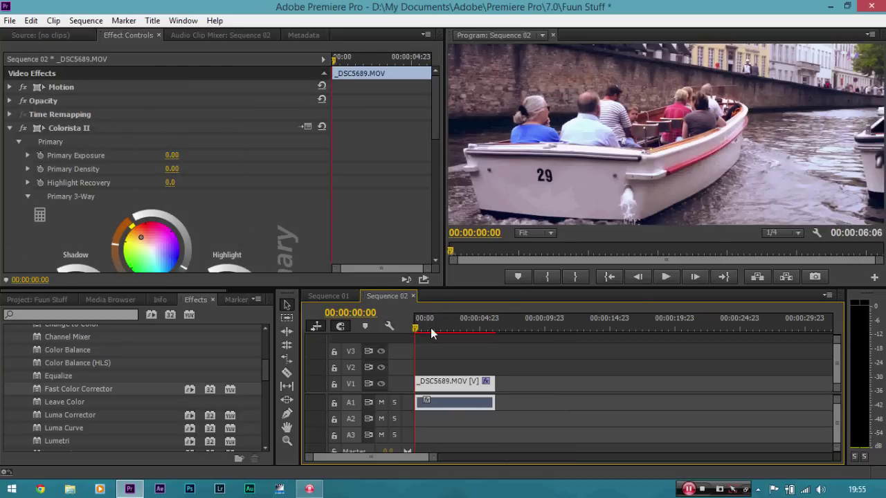
pyautogui.press('space')
pyautogui.press('space')
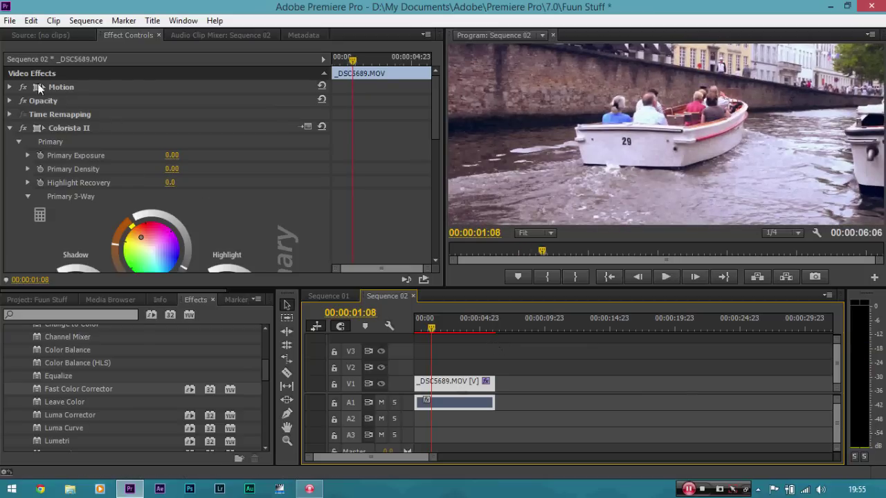
# Reframe the clip by setting Motion Position Y to 513 (960.0, 513.0).
pyautogui.click(10, 87)
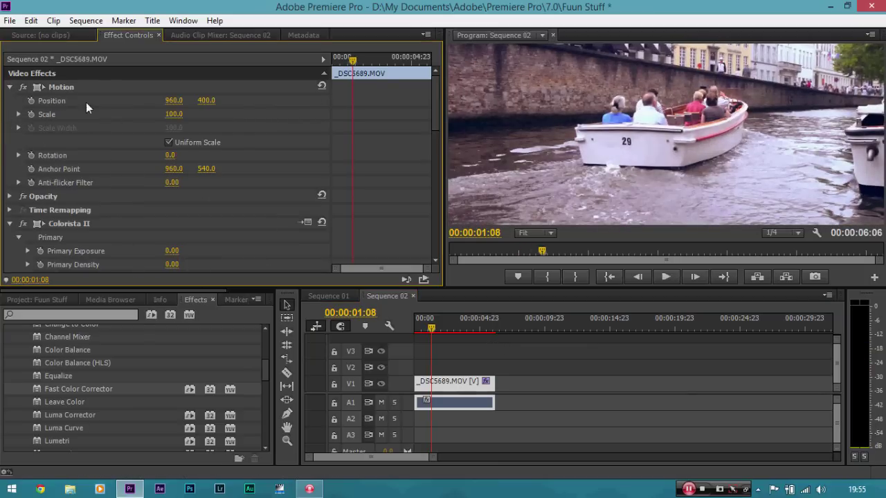
pyautogui.moveTo(206, 101); pyautogui.dragTo(284, 101)
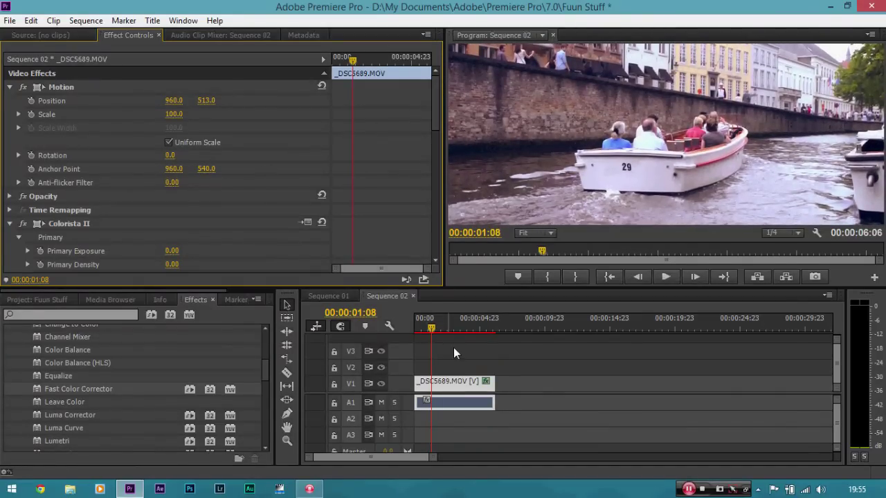
pyautogui.click(482, 374)
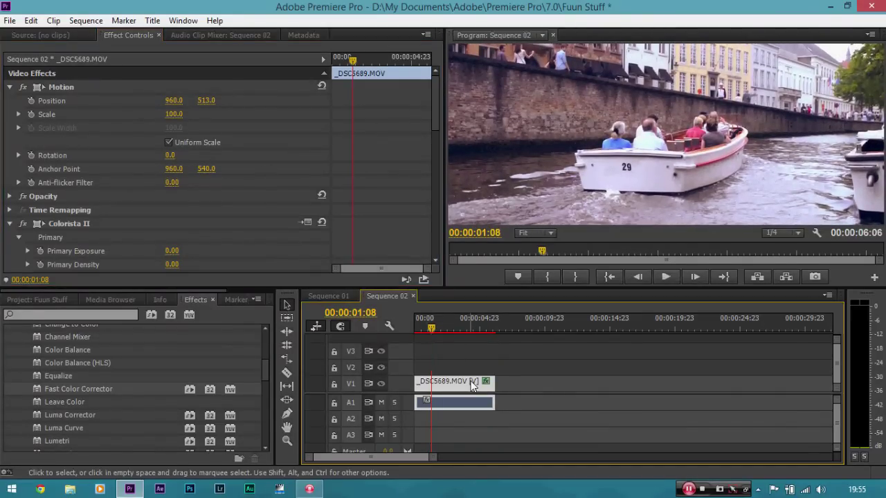
# Zoom the Program monitor to 150% and pan to the boat's hull numbered 29.
pyautogui.click(548, 233)
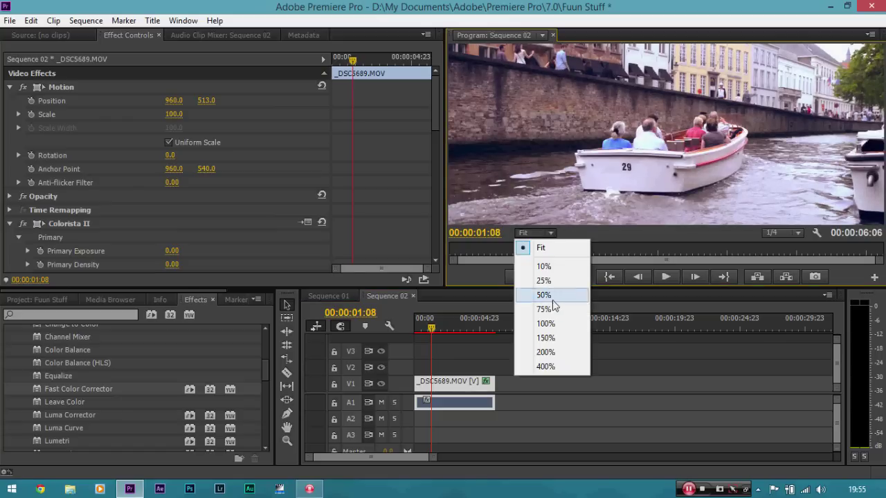
pyautogui.click(552, 337)
pyautogui.press('h')
pyautogui.moveTo(665, 195); pyautogui.dragTo(681, 128)
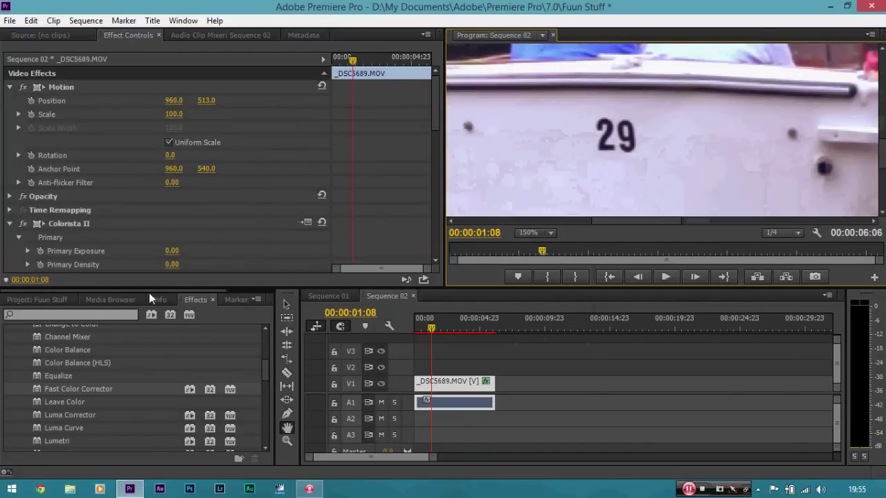
pyautogui.click(106, 318)
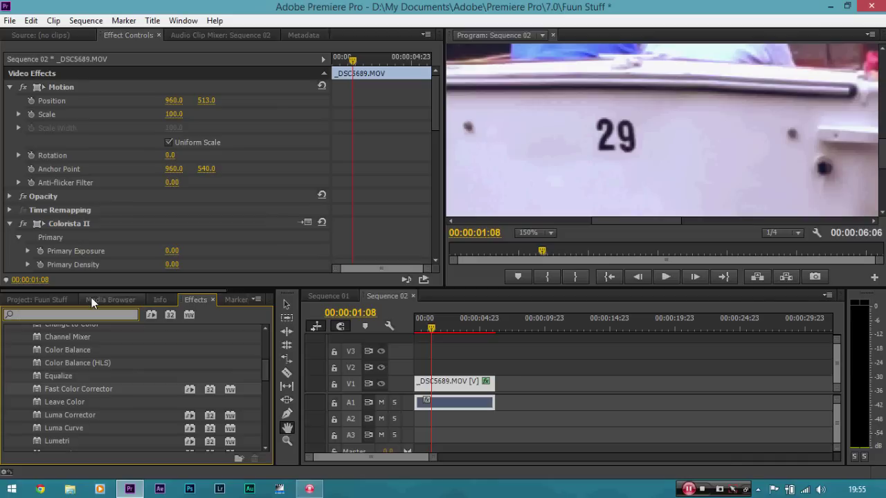
# Apply the Sharpen effect to the boat clip with Sharpen Amount 20.
pyautogui.write('shar')
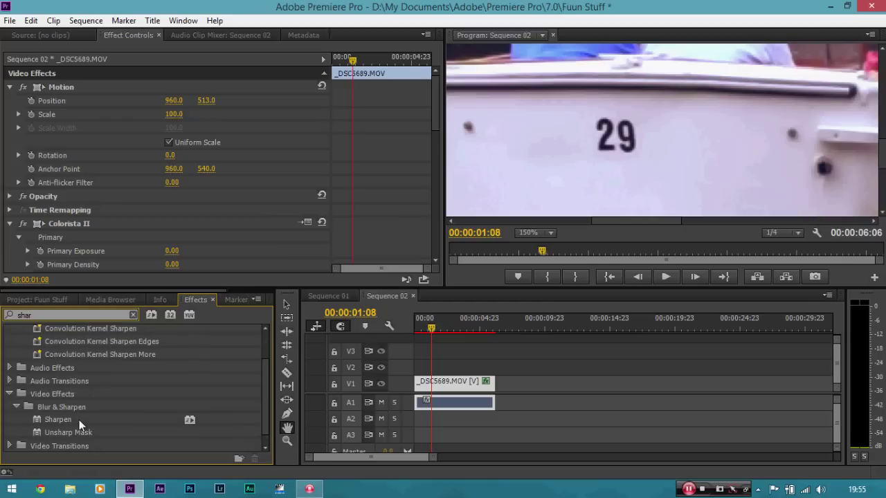
pyautogui.moveTo(65, 418); pyautogui.dragTo(429, 233)
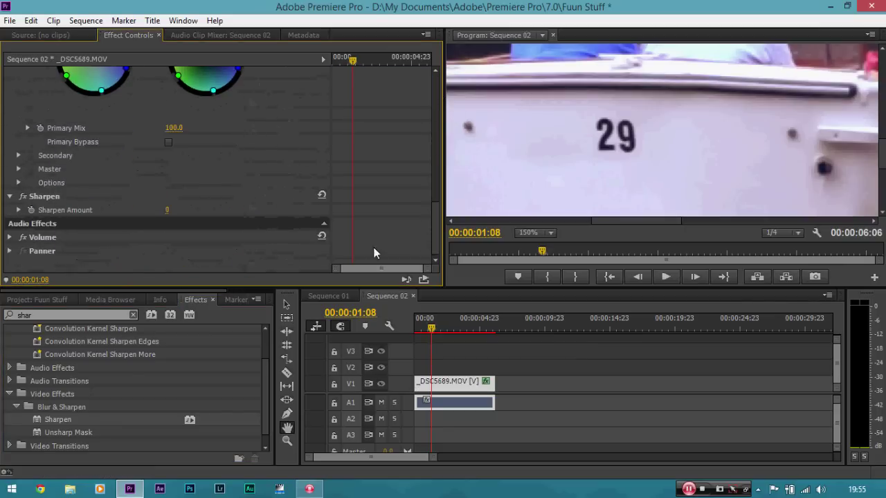
pyautogui.click(169, 210)
pyautogui.press('Return')
pyautogui.click(167, 210)
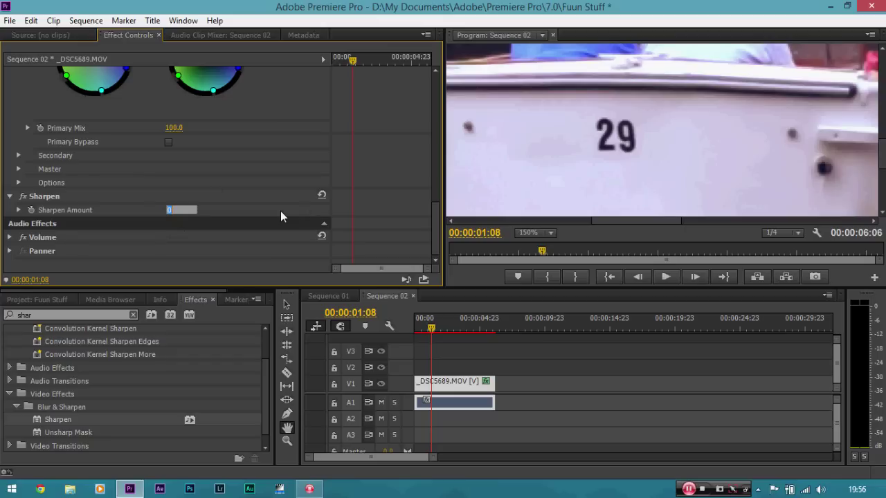
pyautogui.write('20')
pyautogui.click(281, 211)
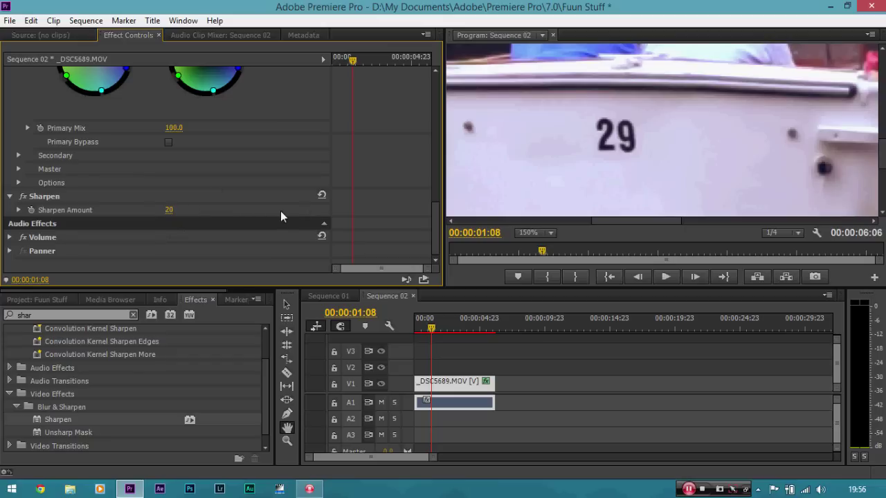
# Toggle Sharpen off and on to compare, leaving it enabled.
pyautogui.click(26, 198)
pyautogui.click(23, 198)
pyautogui.click(23, 197)
pyautogui.click(23, 197)
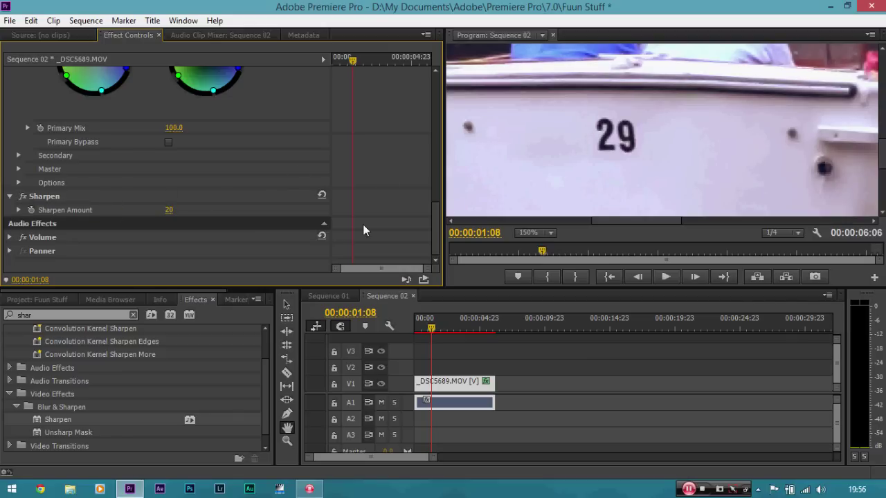
pyautogui.scroll(5, 435, 201)
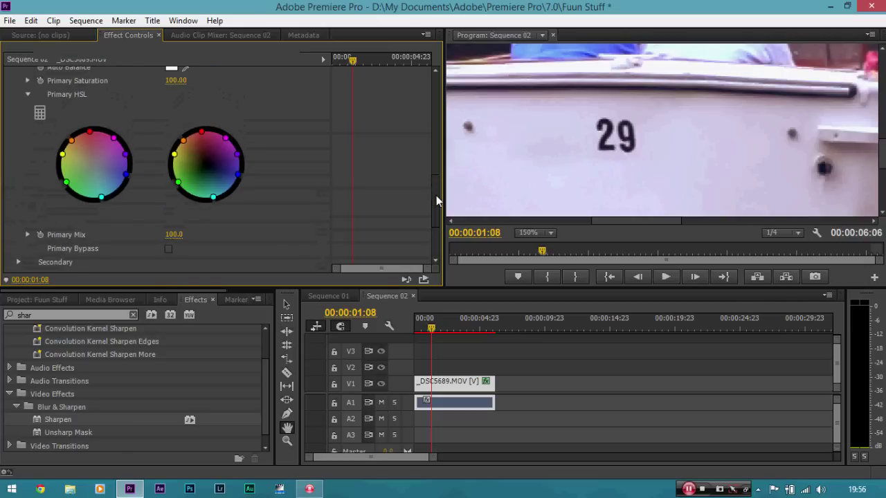
pyautogui.scroll(-4, 436, 207)
pyautogui.moveTo(439, 222); pyautogui.dragTo(439, 183)
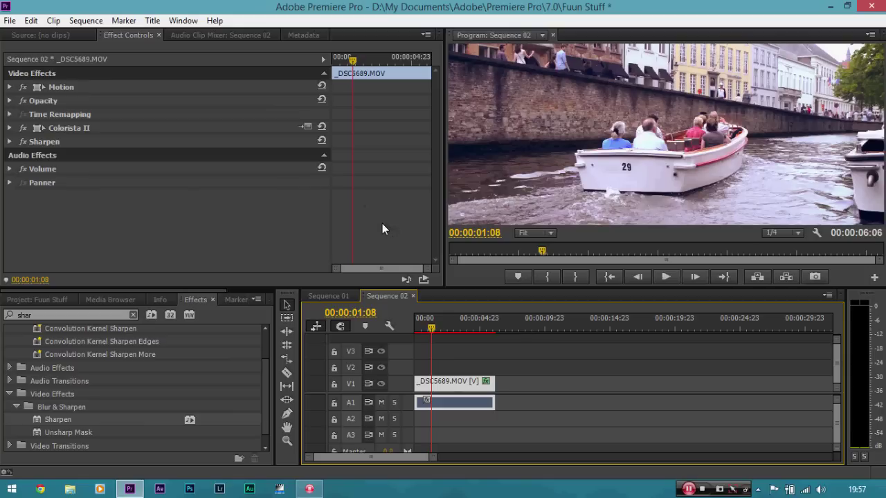
pyautogui.click(23, 129)
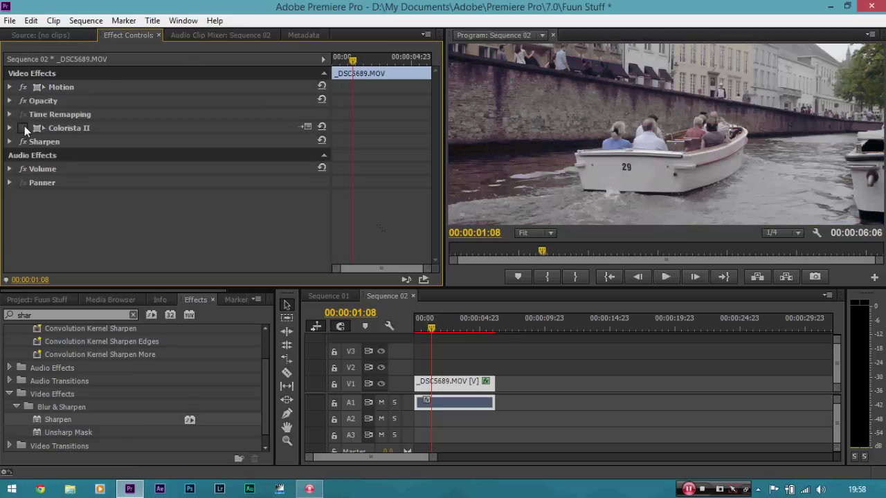
pyautogui.click(24, 128)
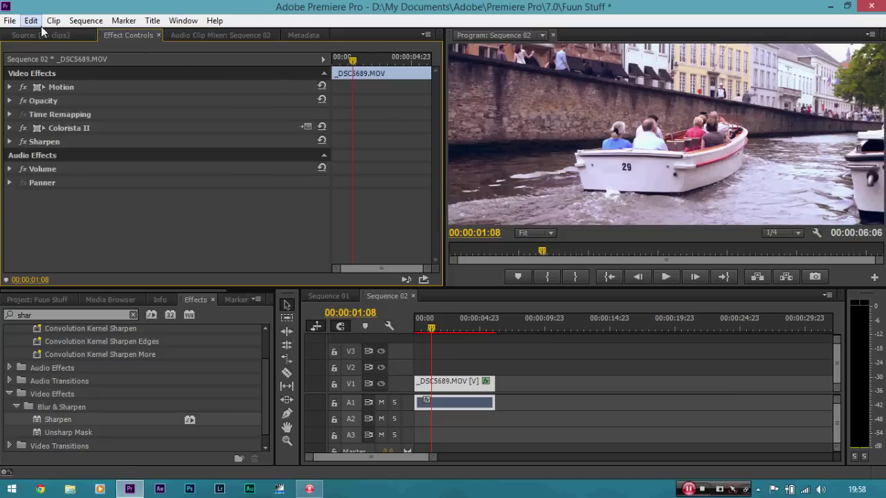
# Open Export Settings for Sequence 02 via File > Export > Media.
pyautogui.click(5, 23)
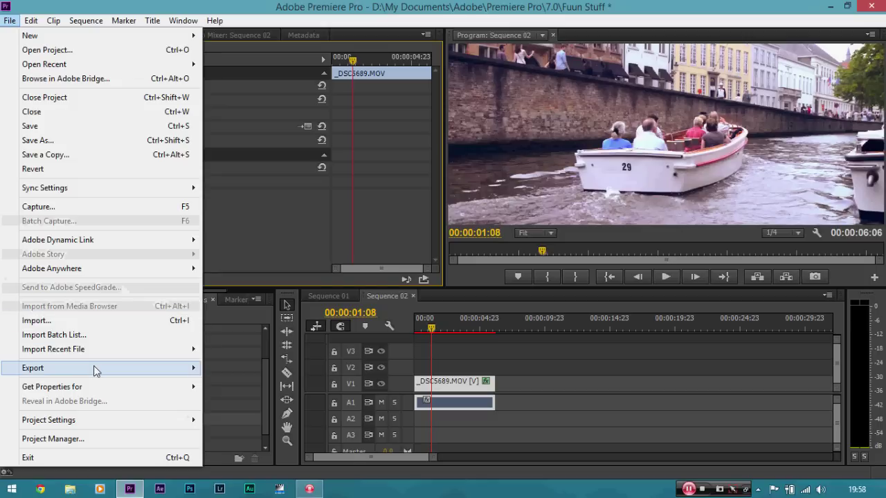
pyautogui.click(445, 389)
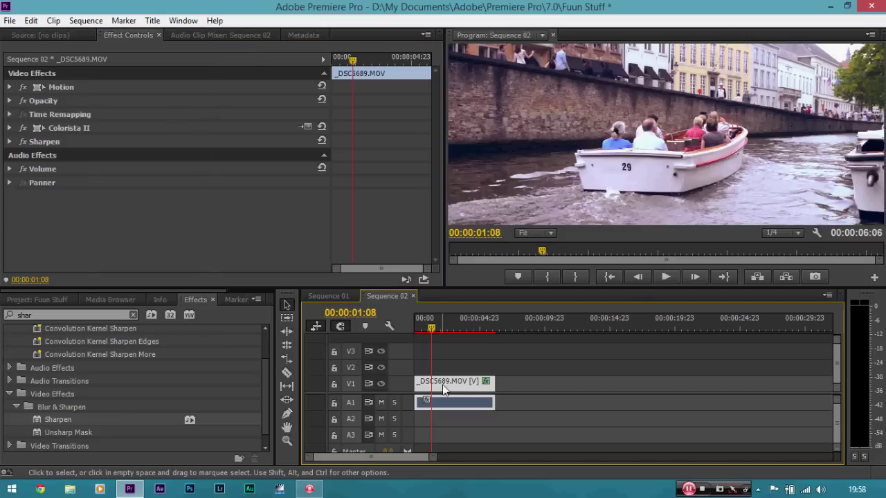
pyautogui.click(8, 22)
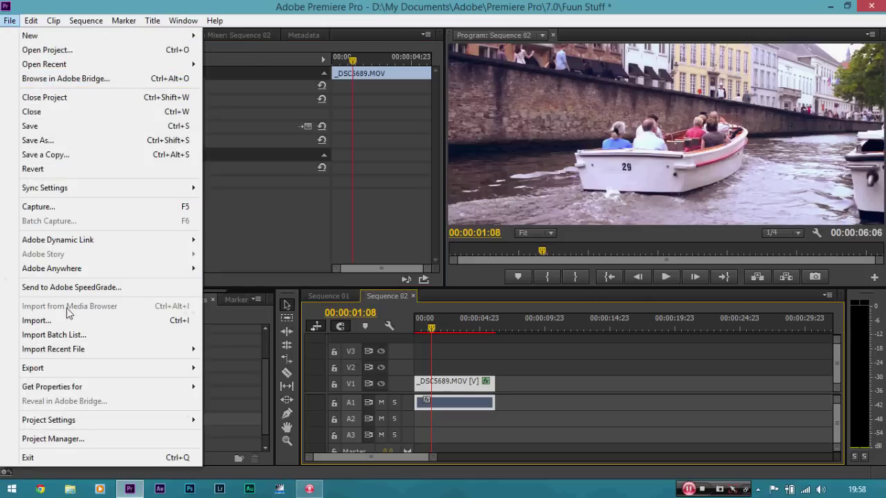
pyautogui.click(218, 371)
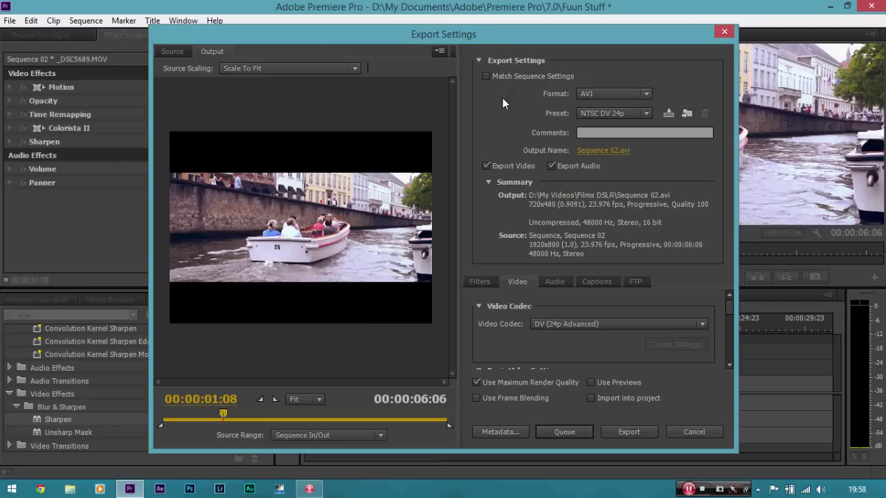
# Set the Sequence 02 export format to H.264, reopening Export Settings with Ctrl+M.
pyautogui.click(614, 93)
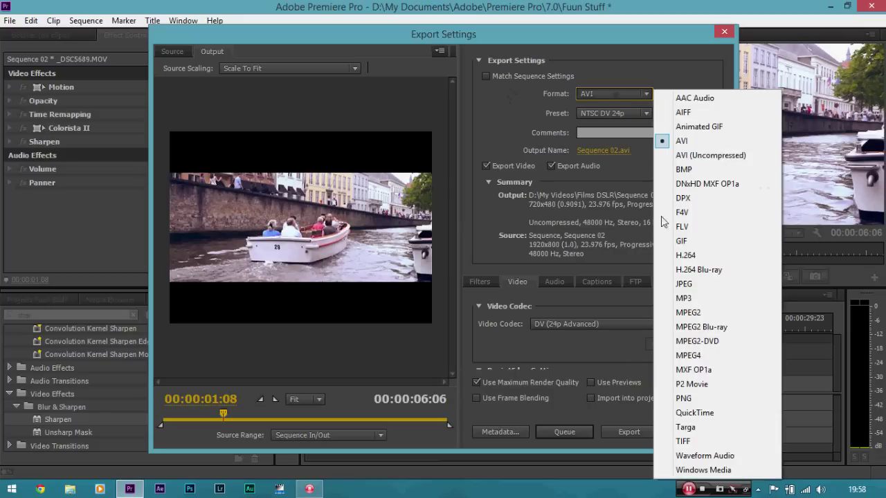
pyautogui.click(677, 254)
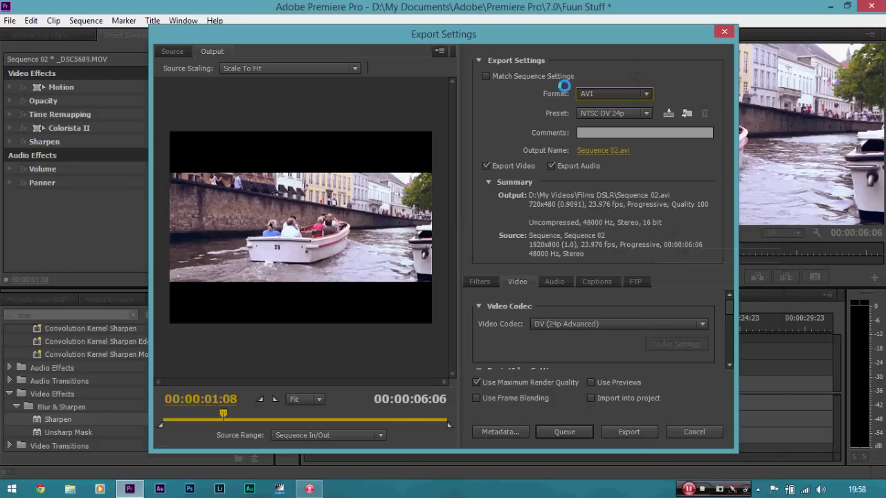
pyautogui.press('Escape')
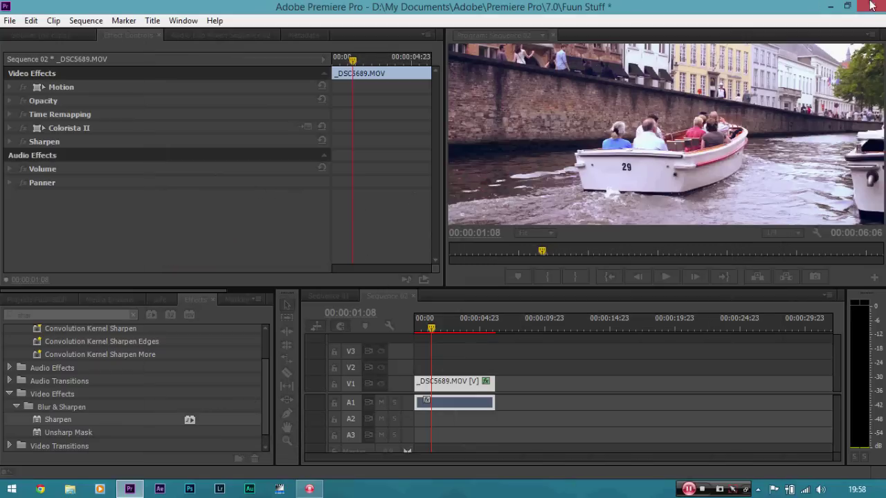
pyautogui.hotkey('ctrl', 'm')
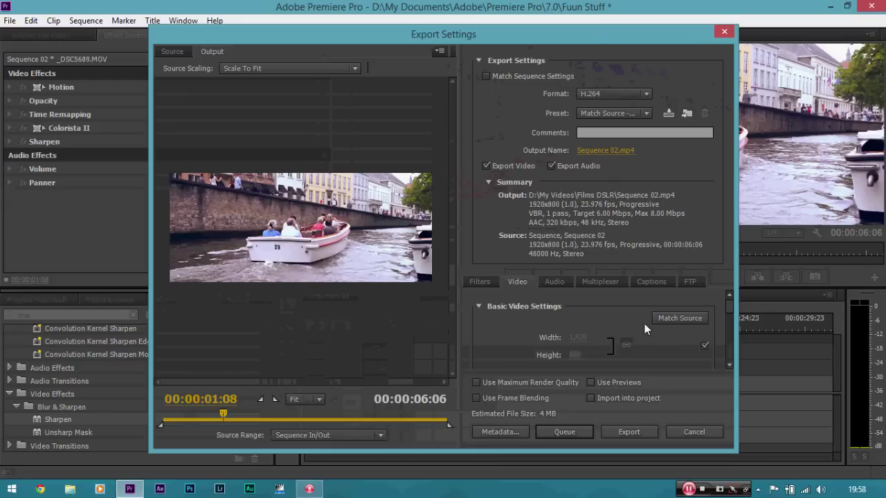
pyautogui.click(626, 100)
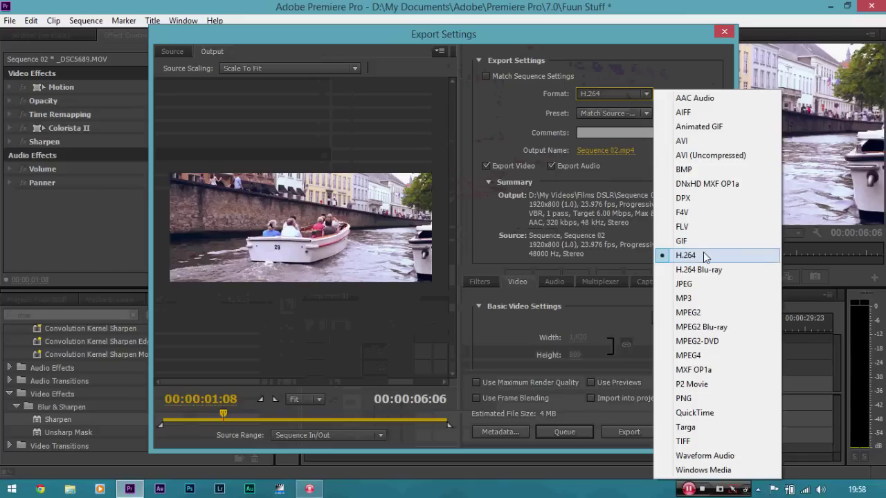
pyautogui.click(619, 111)
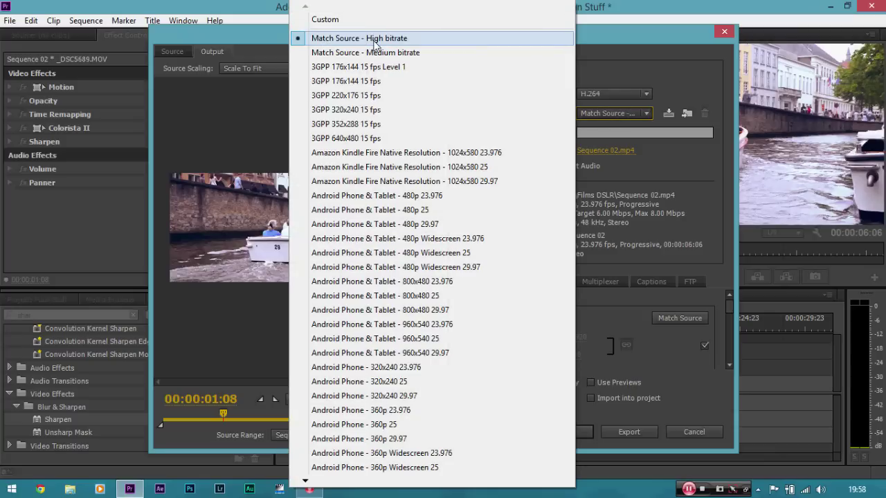
# Keep the Match Source - High bitrate preset and reveal its 6/8 Mbps bitrate settings.
pyautogui.click(374, 43)
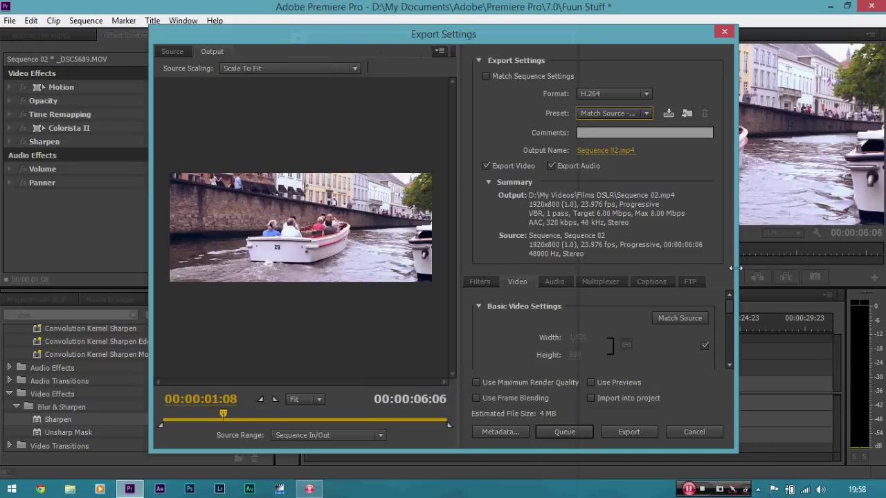
pyautogui.moveTo(734, 312)
pyautogui.mouseDown()
pyautogui.moveTo(734, 340)
pyautogui.moveTo(730, 304)
pyautogui.mouseUp()
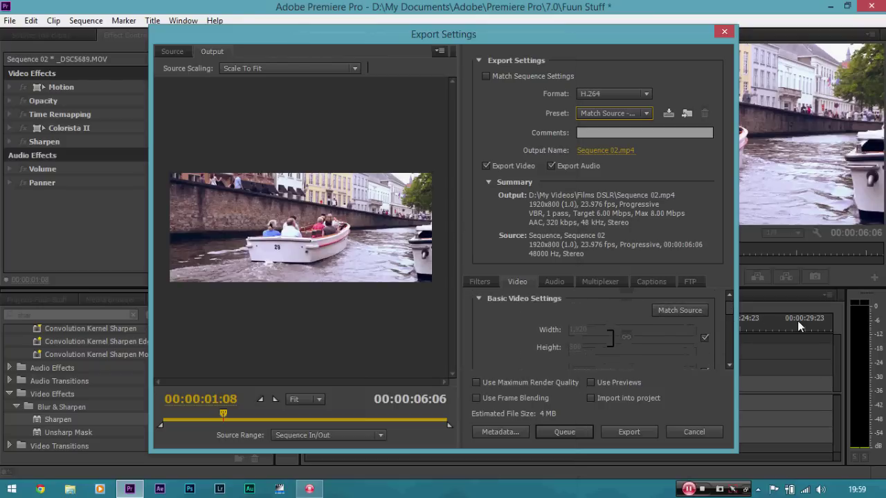
pyautogui.scroll(-2, 735, 316)
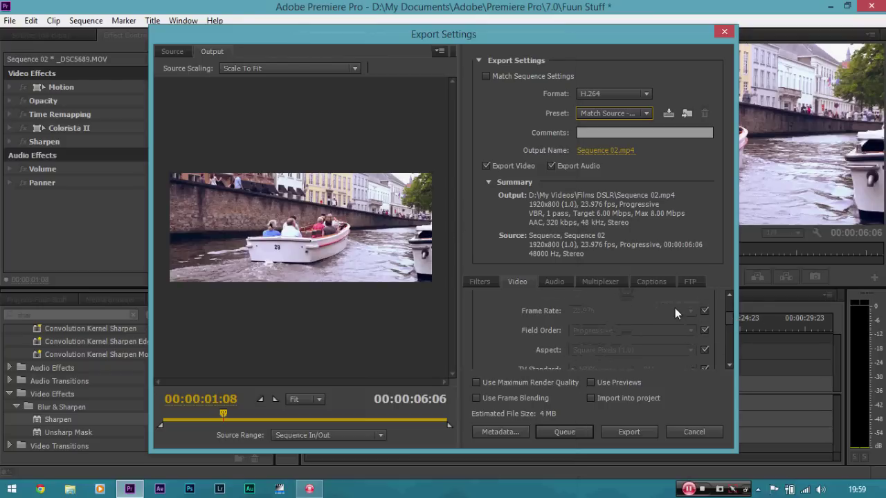
pyautogui.scroll(-2, 734, 331)
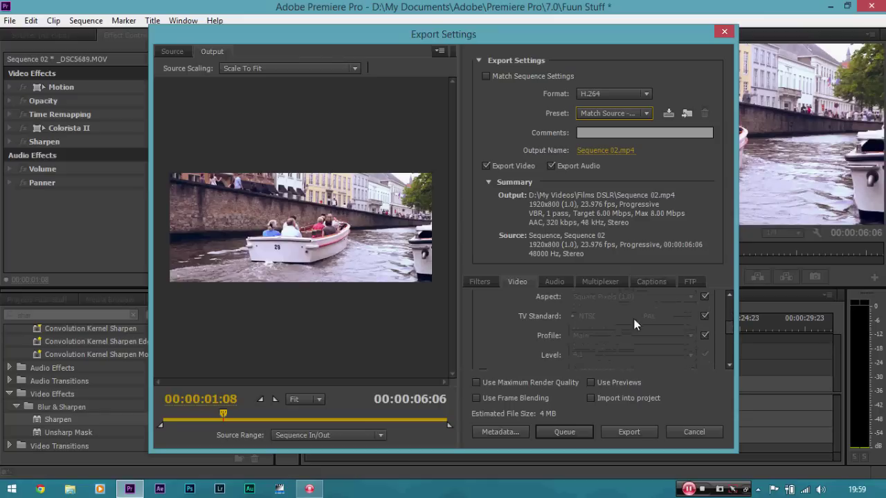
pyautogui.scroll(-1, 732, 333)
pyautogui.scroll(-2, 729, 339)
pyautogui.moveTo(728, 336); pyautogui.dragTo(733, 355)
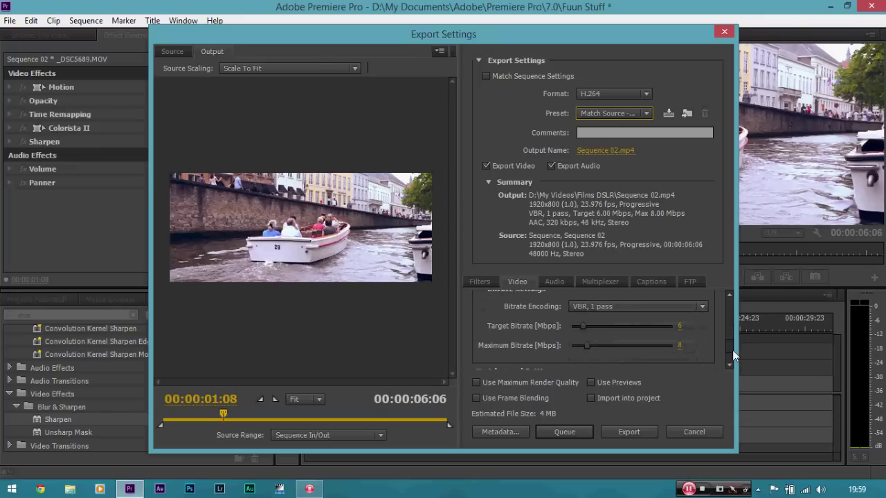
# Set both Target Bitrate and Maximum Bitrate to 5 Mbps.
pyautogui.click(680, 328)
pyautogui.write('20')
pyautogui.press('Return')
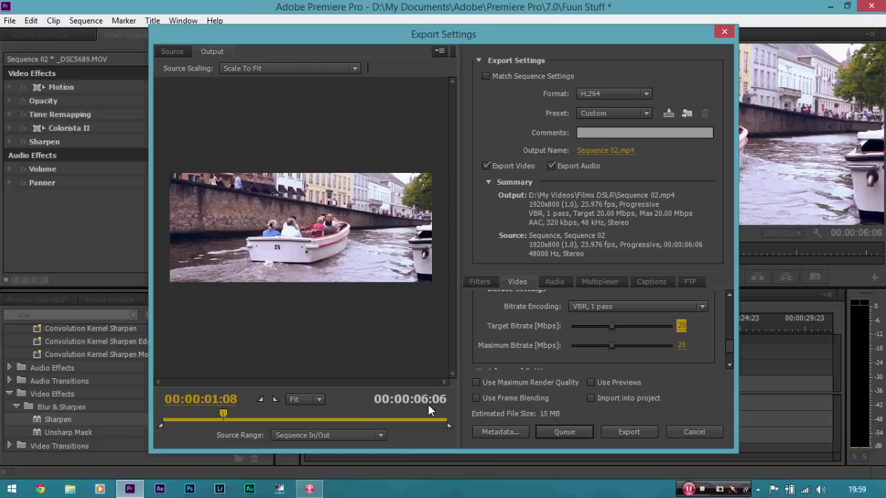
pyautogui.click(681, 328)
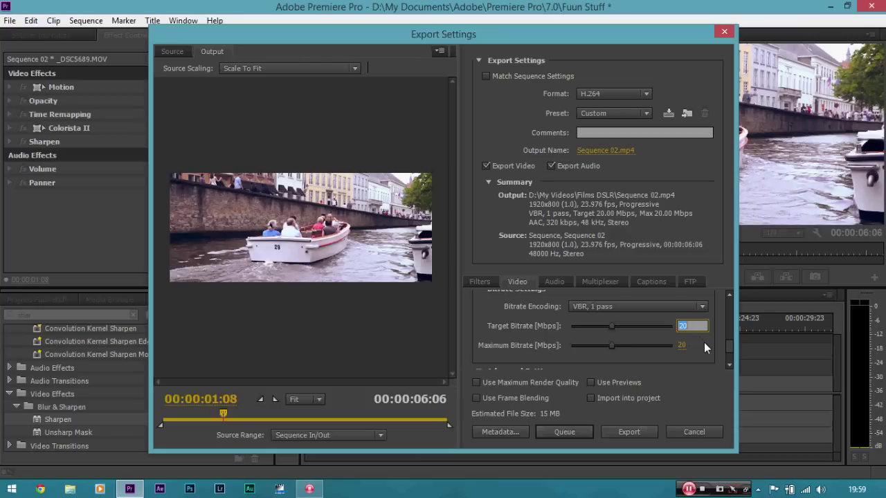
pyautogui.write('5')
pyautogui.press('Return')
pyautogui.click(681, 346)
pyautogui.write('5')
pyautogui.press('Return')
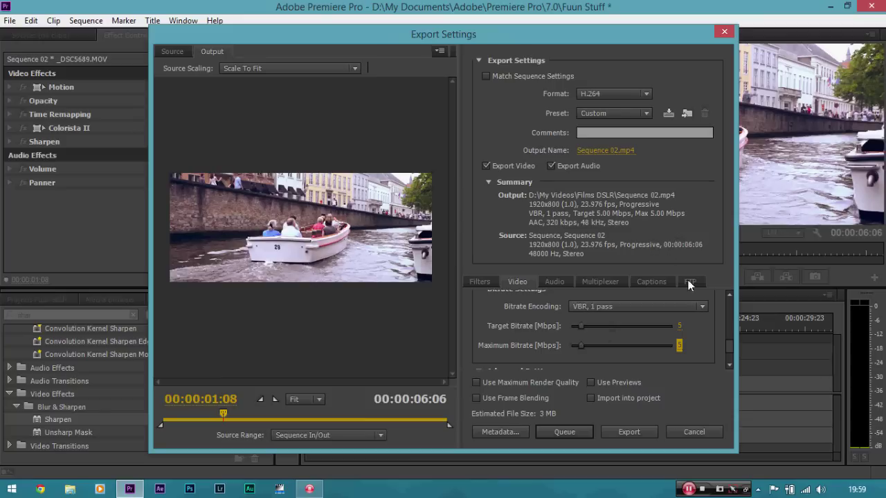